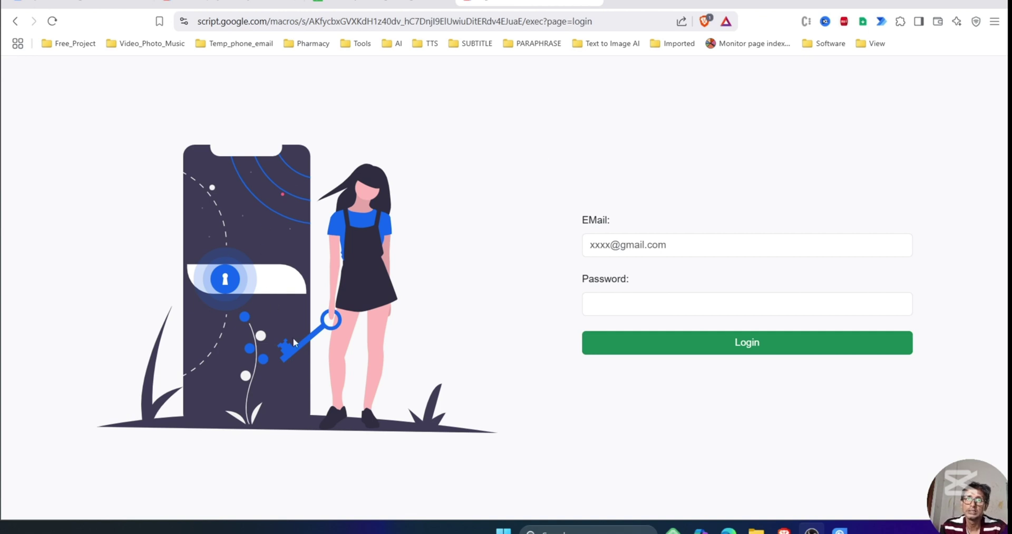
# Log in to the CMS as admin with the e-mail and password from the Users sheet.
pyautogui.click(348, 6)
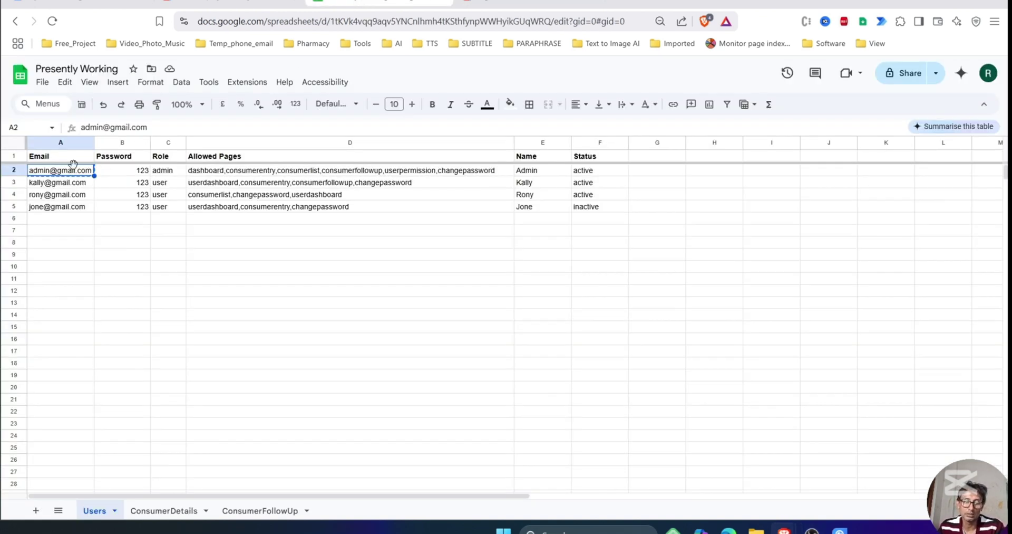
pyautogui.click(550, 7)
pyautogui.click(640, 241)
pyautogui.hotkey('ctrl', 'v')
pyautogui.click(626, 301)
pyautogui.write('123')
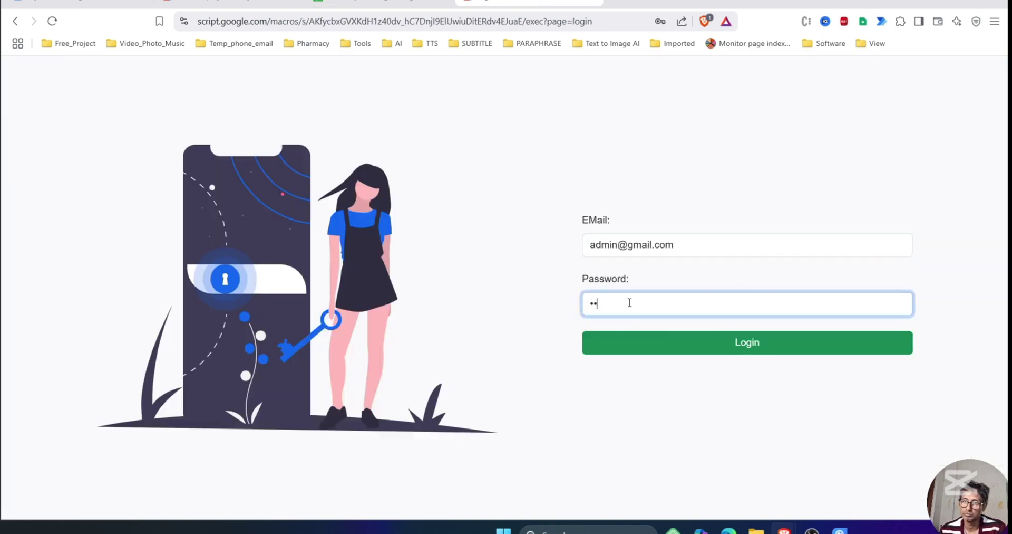
pyautogui.click(672, 354)
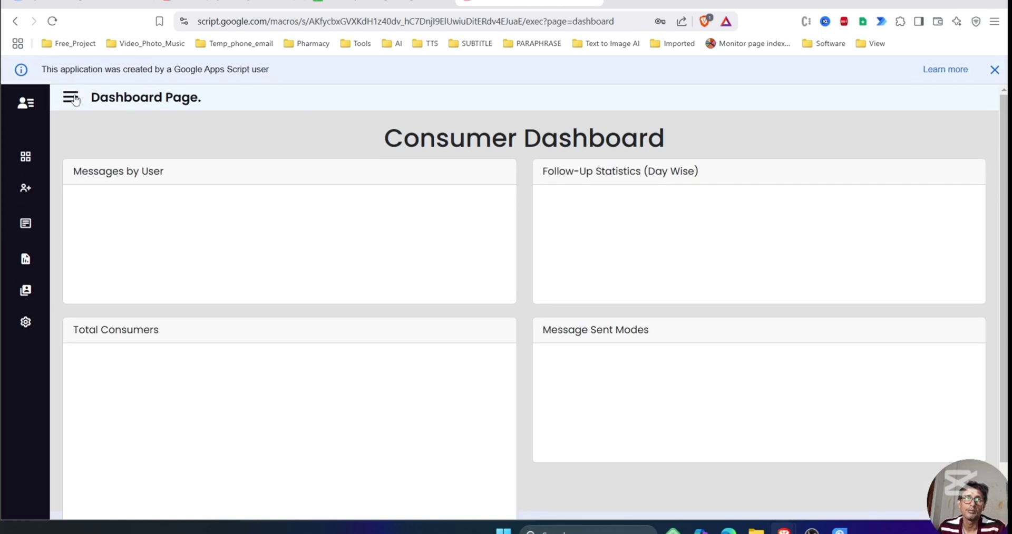
# Expand the sidebar and go to the User Permission page.
pyautogui.click(70, 97)
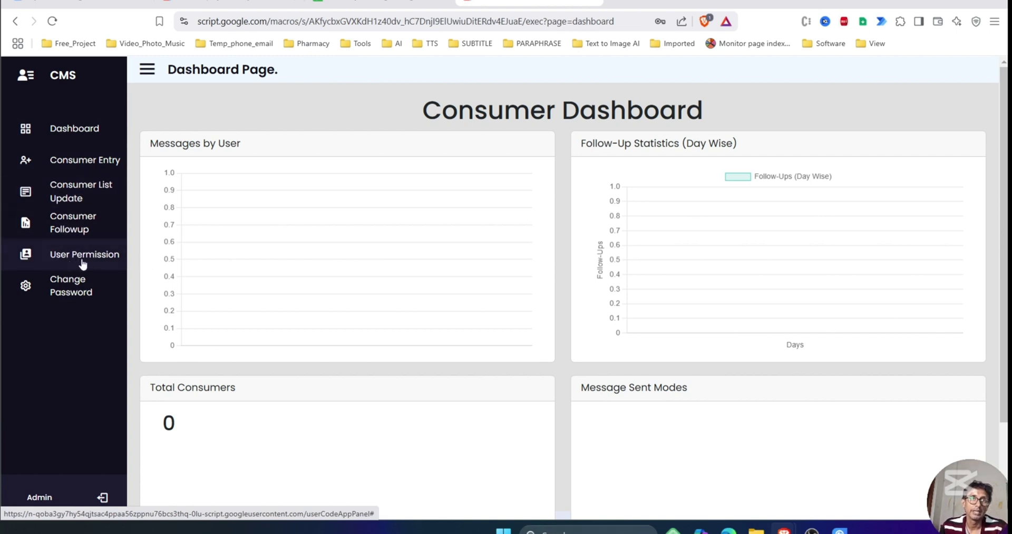
pyautogui.click(81, 255)
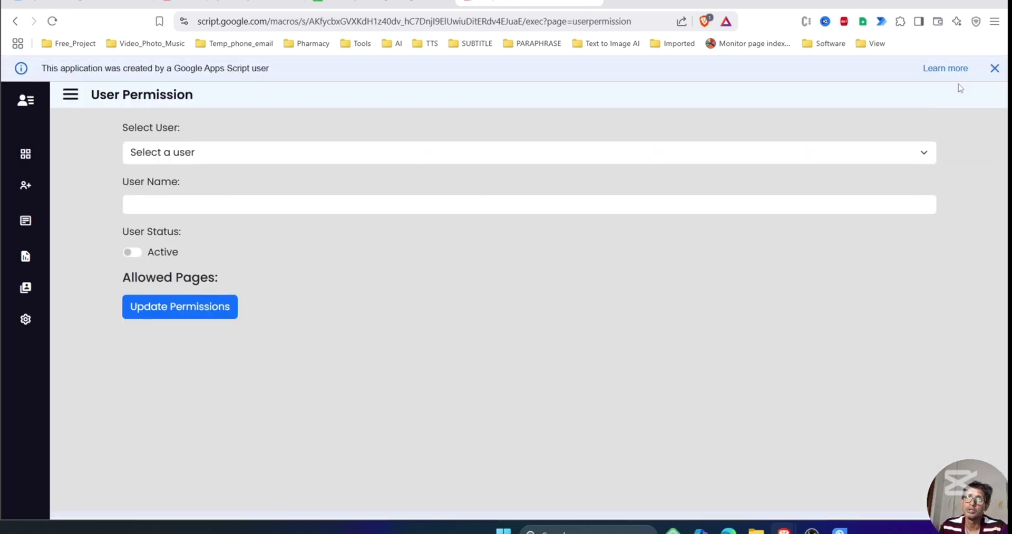
# Load the second user's permissions and compare them with the user rows in the Users sheet.
pyautogui.click(995, 69)
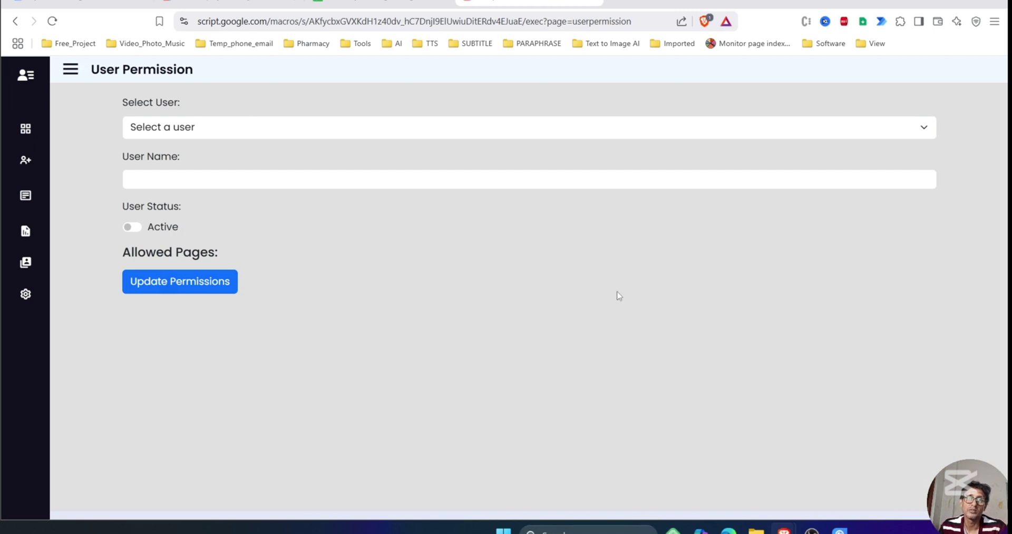
pyautogui.click(915, 129)
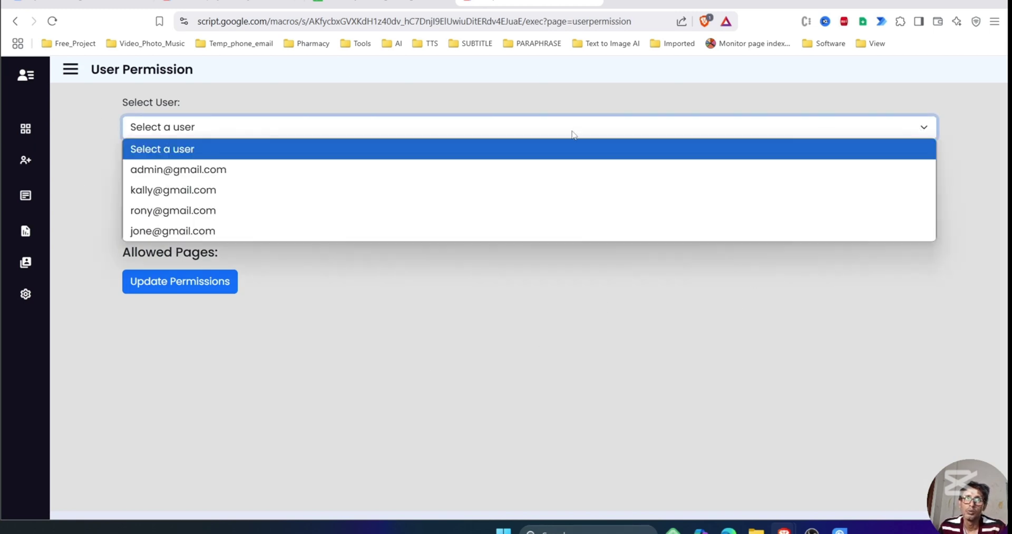
pyautogui.click(176, 191)
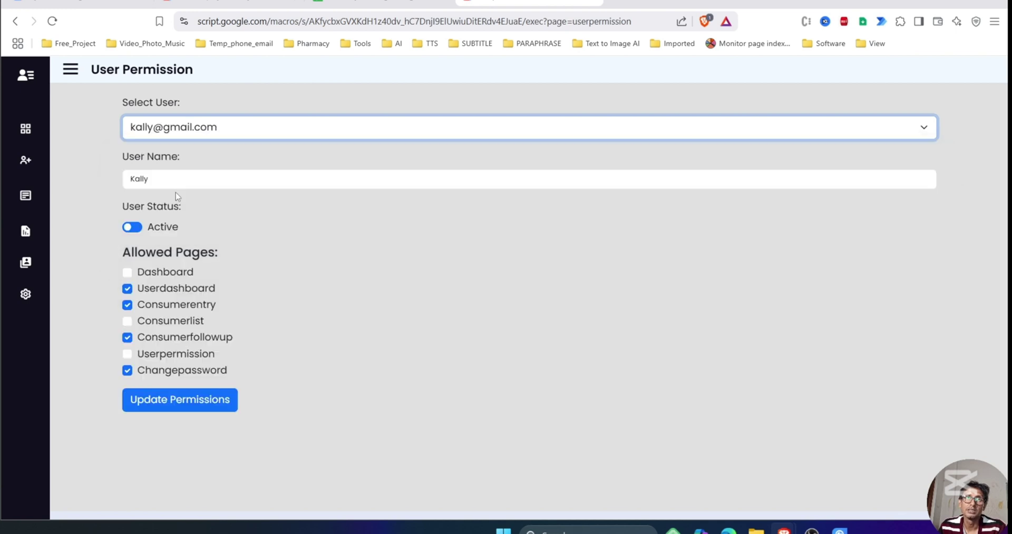
pyautogui.click(379, 2)
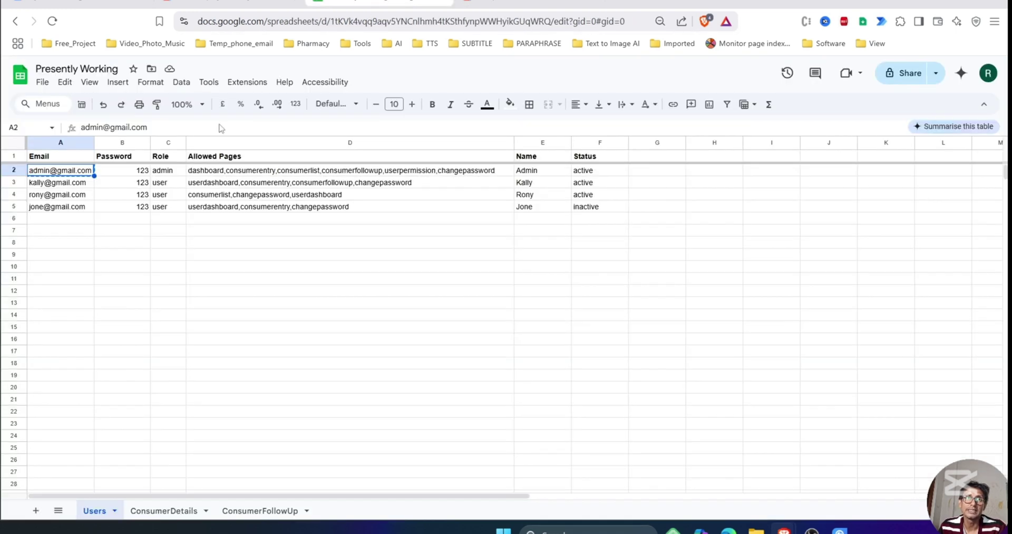
pyautogui.keyDown('shift'); pyautogui.click(71, 210); pyautogui.keyUp('shift')
pyautogui.keyDown('shift'); pyautogui.click(318, 218); pyautogui.keyUp('shift')
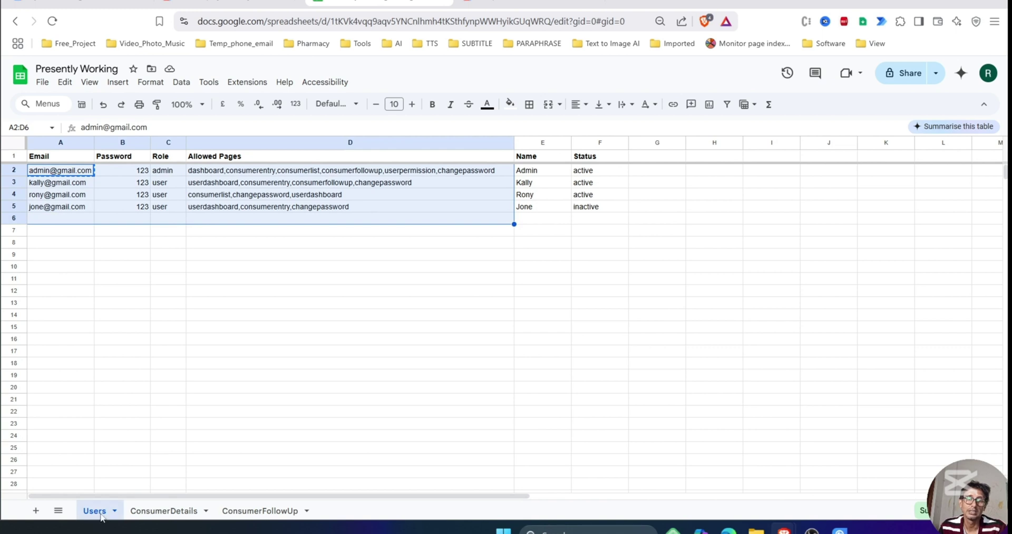
pyautogui.click(157, 282)
pyautogui.click(464, 3)
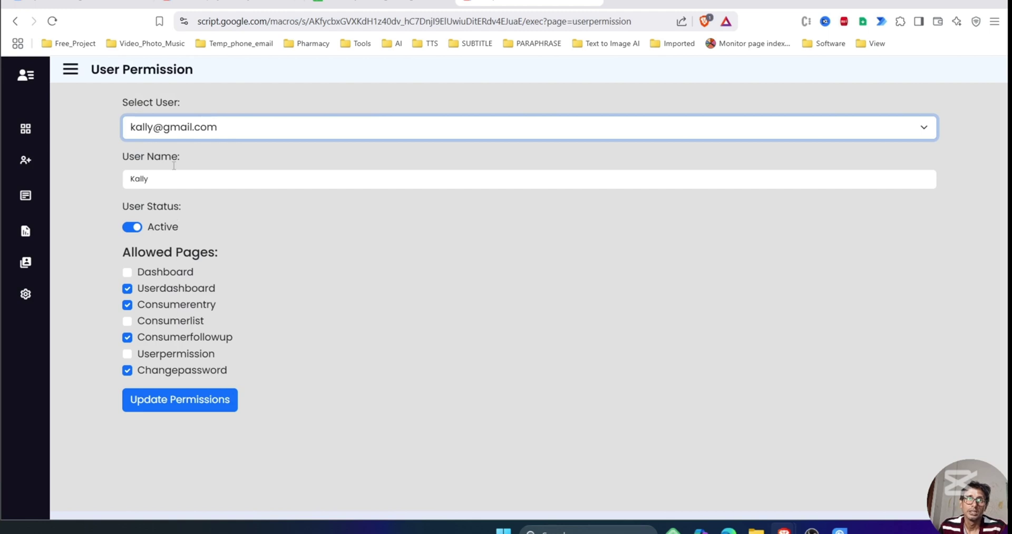
# Highlight the second user's allowed pages: Userdashboard, Consumerentry, Consumerfollowup and Changepassword.
pyautogui.moveTo(147, 253); pyautogui.dragTo(208, 253)
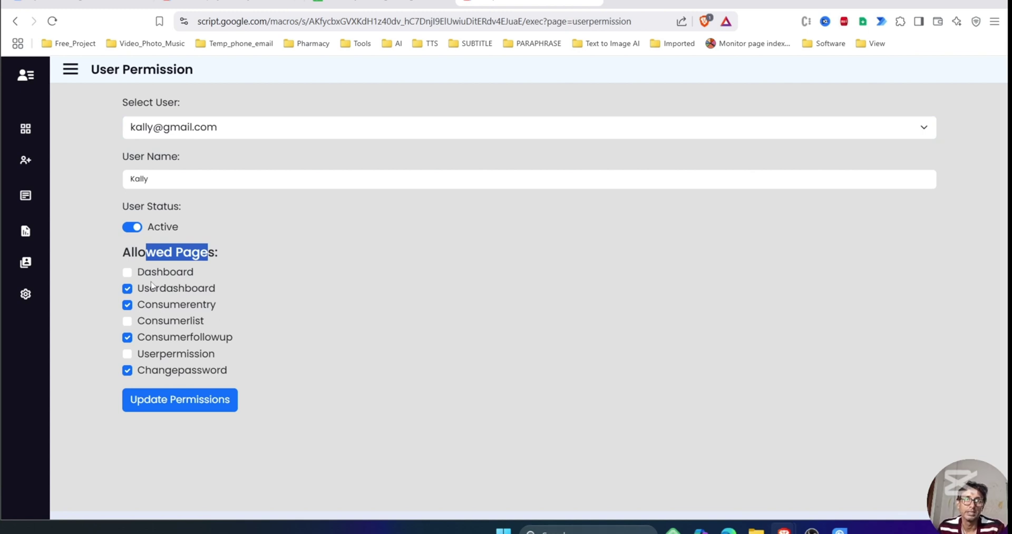
pyautogui.moveTo(152, 289); pyautogui.dragTo(236, 292)
pyautogui.click(143, 307)
pyautogui.moveTo(141, 305); pyautogui.dragTo(287, 309)
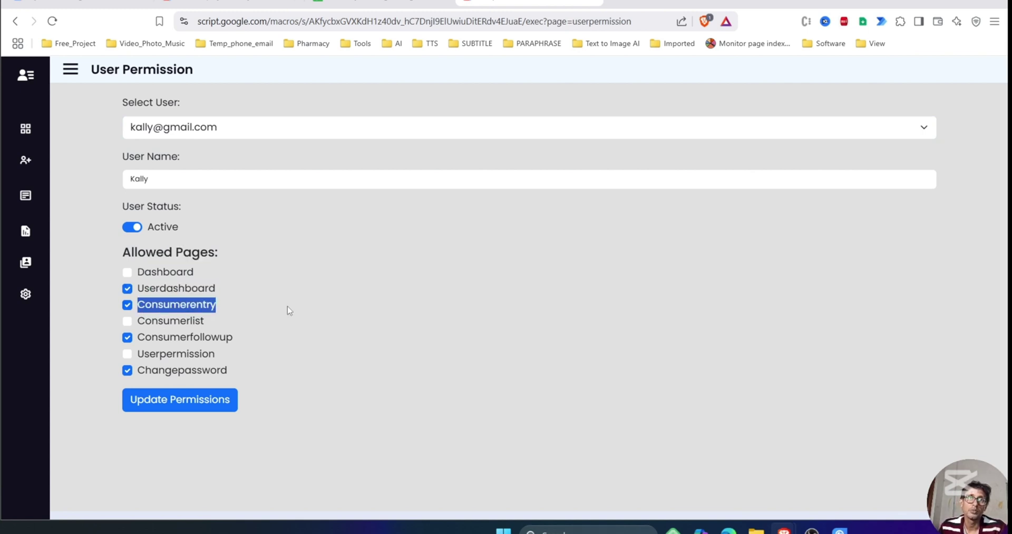
pyautogui.moveTo(158, 340); pyautogui.dragTo(281, 337)
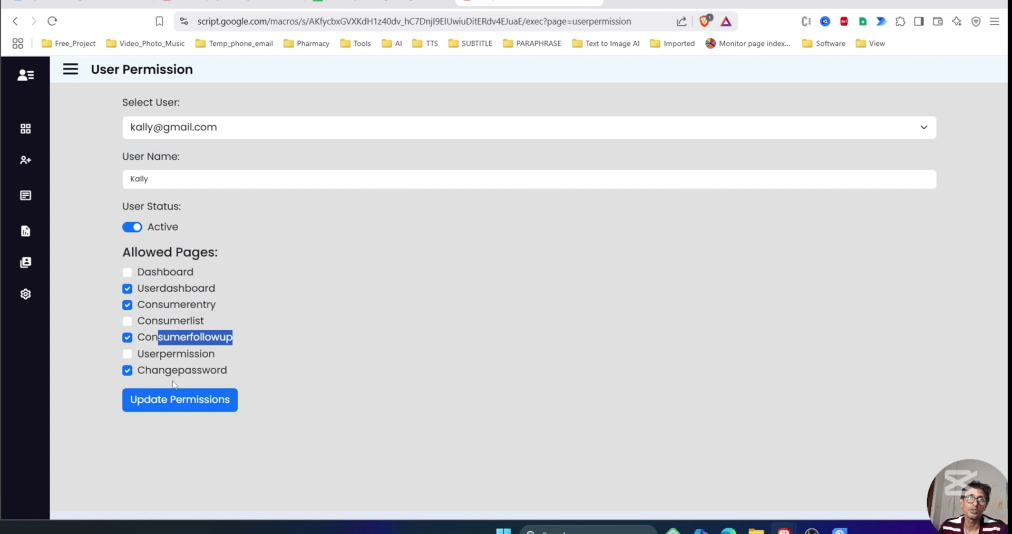
pyautogui.moveTo(165, 370); pyautogui.dragTo(278, 369)
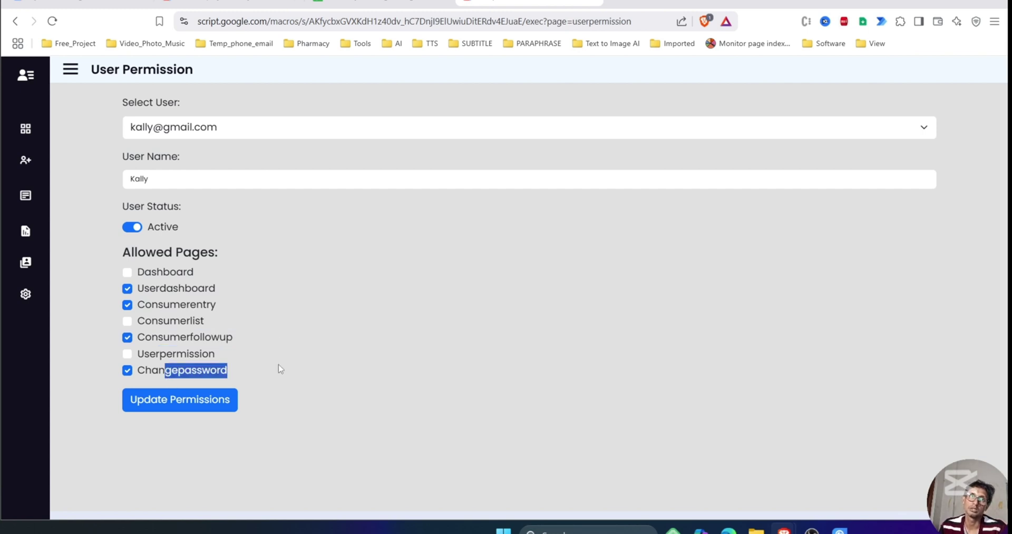
pyautogui.click(265, 255)
# Load the third user and highlight its allowed pages: Userdashboard, Consumerlist and Changepassword.
pyautogui.click(247, 132)
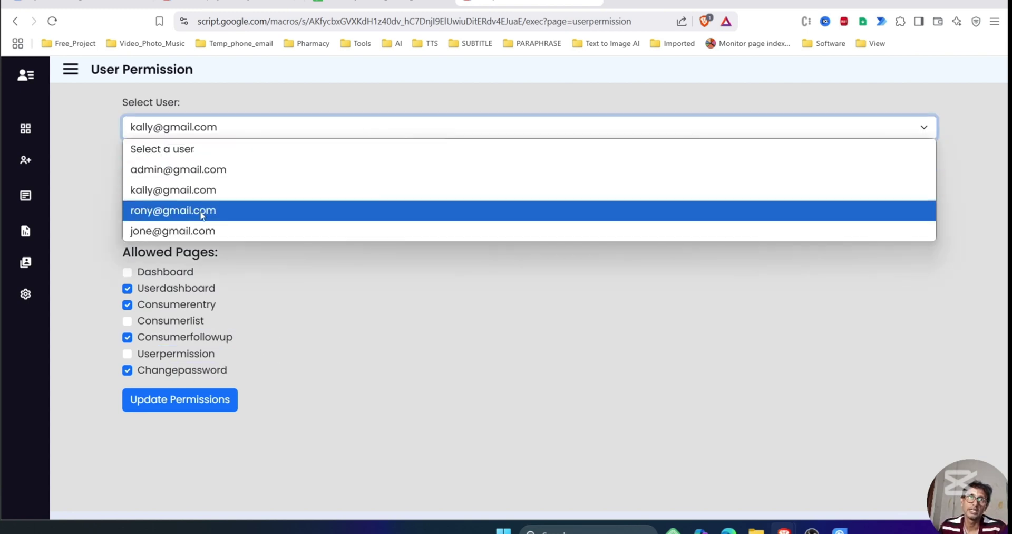
pyautogui.click(202, 211)
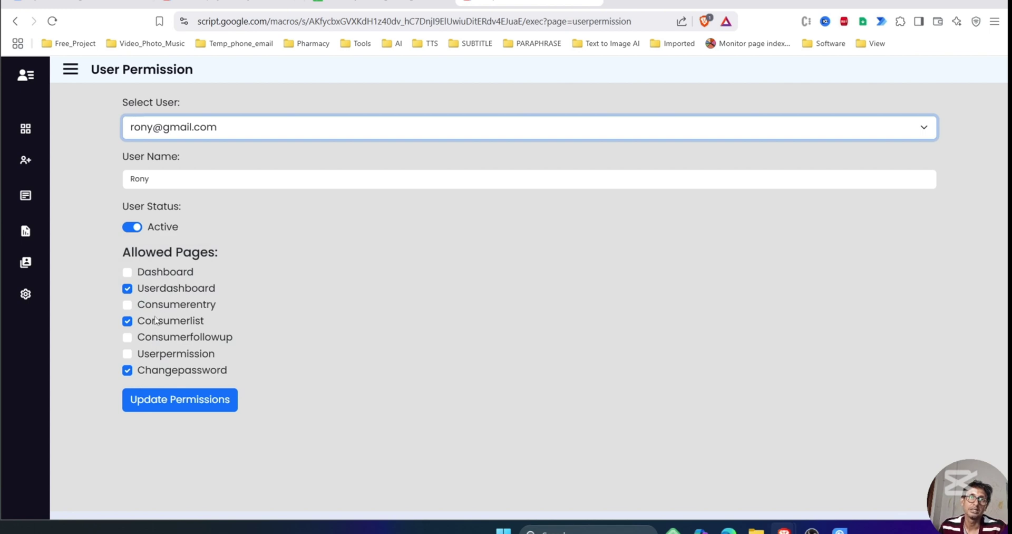
pyautogui.moveTo(168, 287); pyautogui.dragTo(242, 289)
pyautogui.moveTo(170, 321); pyautogui.dragTo(206, 321)
pyautogui.moveTo(165, 370); pyautogui.dragTo(227, 370)
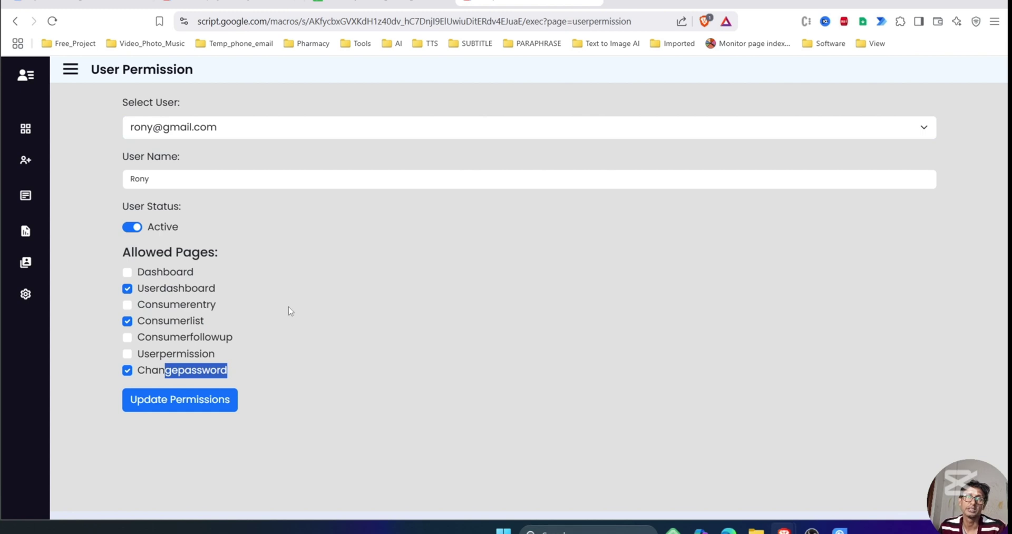
# Load the fourth user, highlight its Active status, and return to the Users sheet.
pyautogui.click(287, 133)
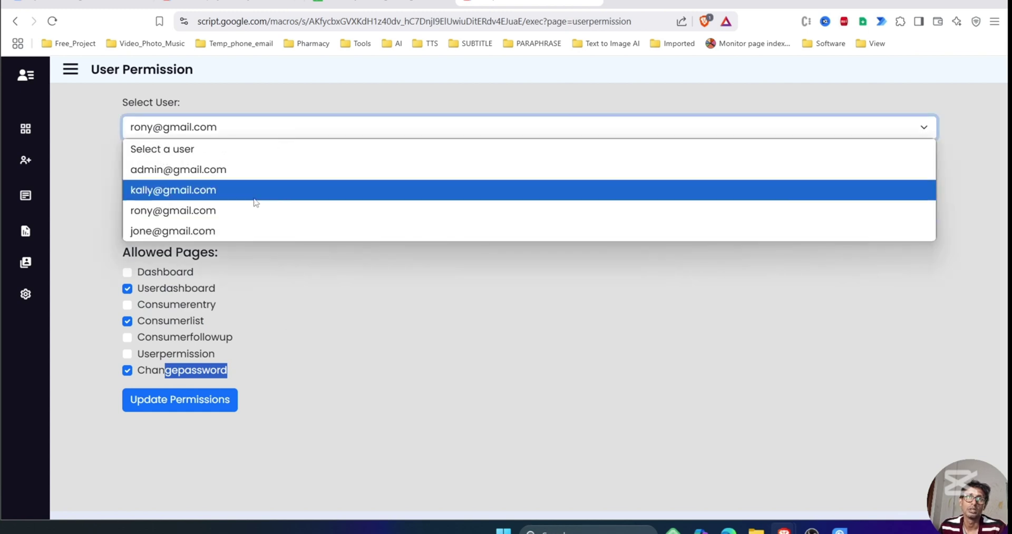
pyautogui.click(235, 230)
pyautogui.moveTo(148, 228); pyautogui.dragTo(185, 231)
pyautogui.click(228, 252)
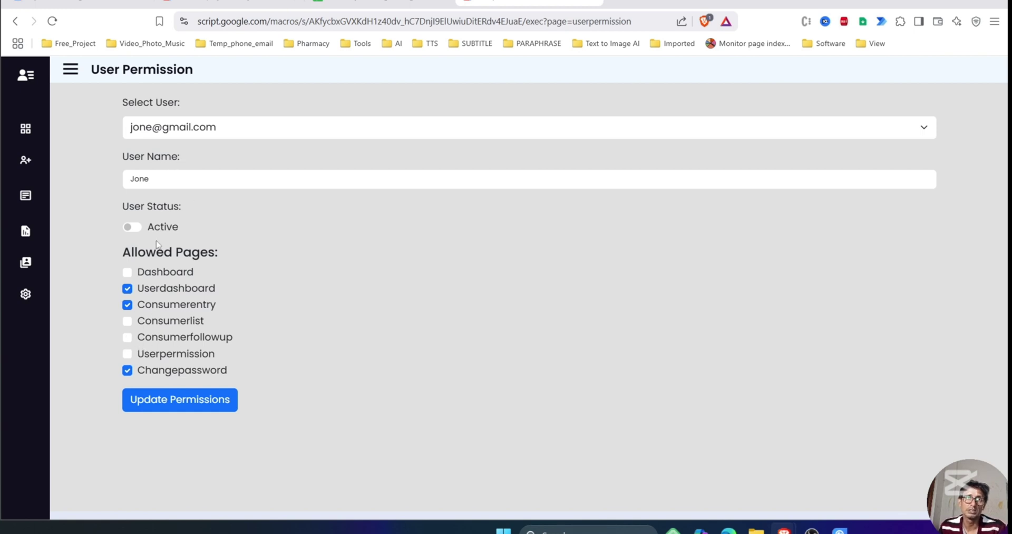
pyautogui.click(390, 5)
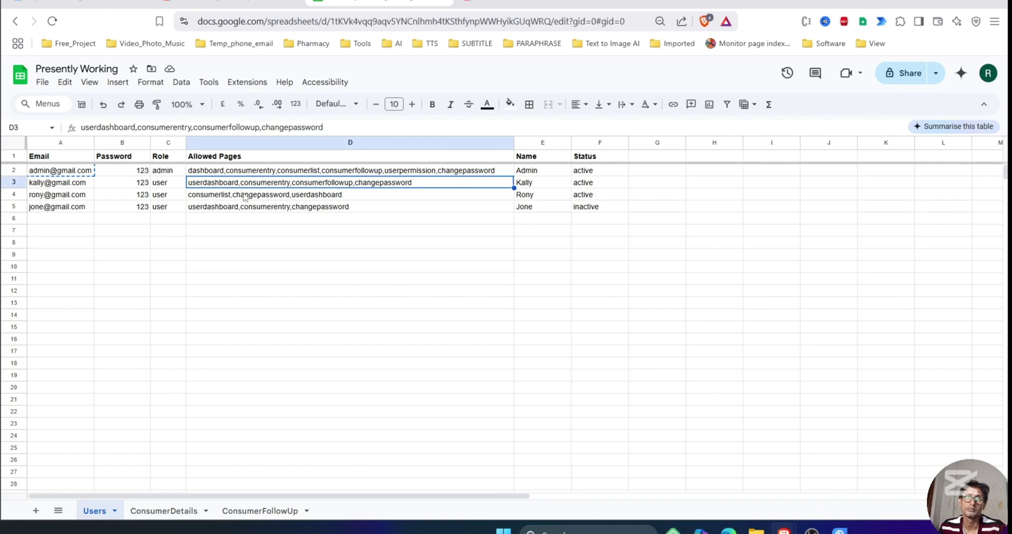
# Compare the second user's row (cell A3) with the permission form, then log out of the CMS.
pyautogui.click(317, 305)
pyautogui.click(528, 3)
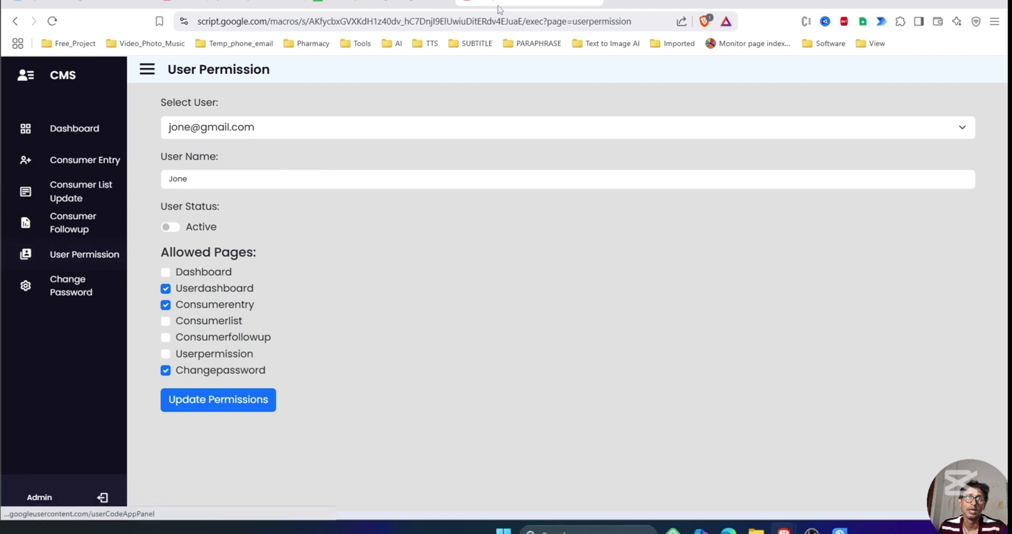
pyautogui.click(380, 3)
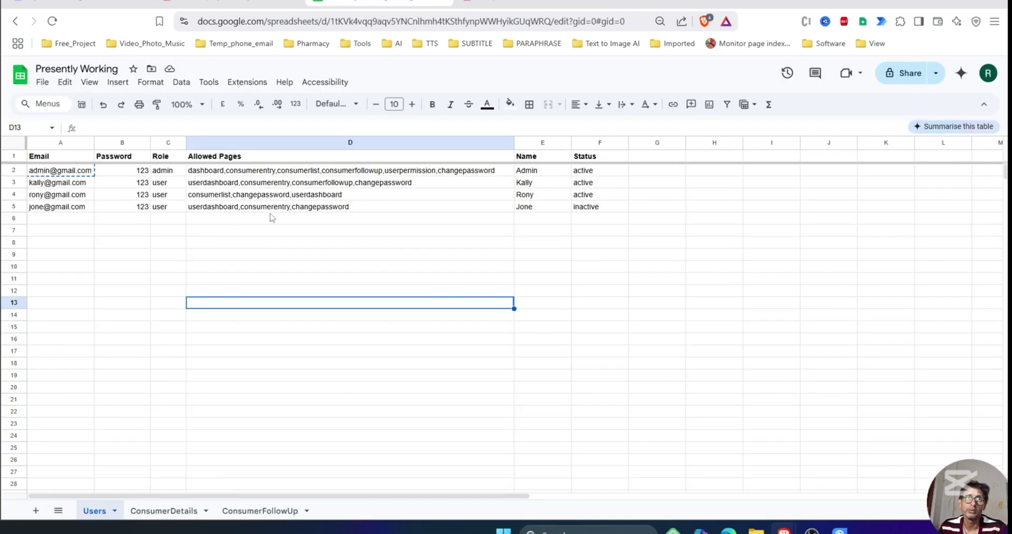
pyautogui.click(56, 184)
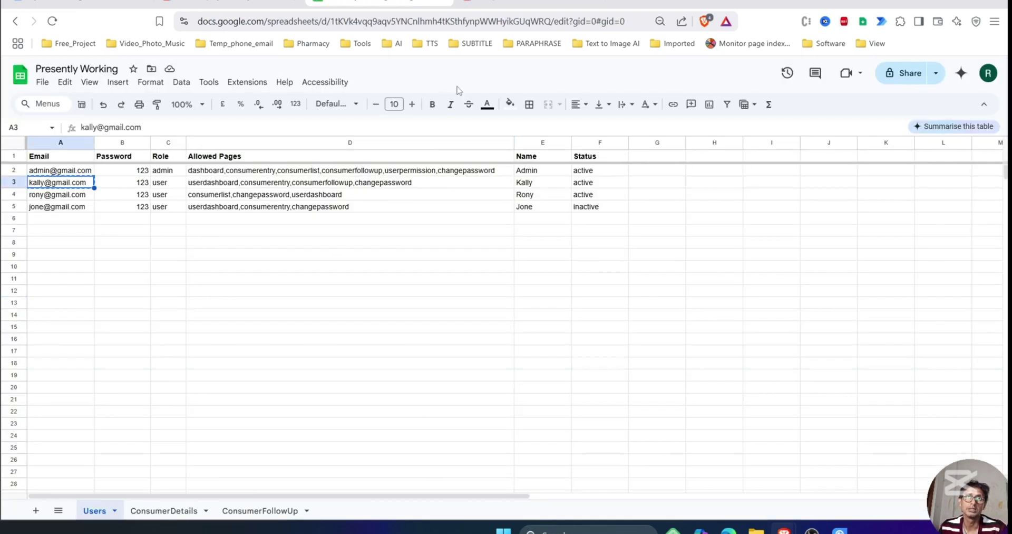
pyautogui.click(498, 6)
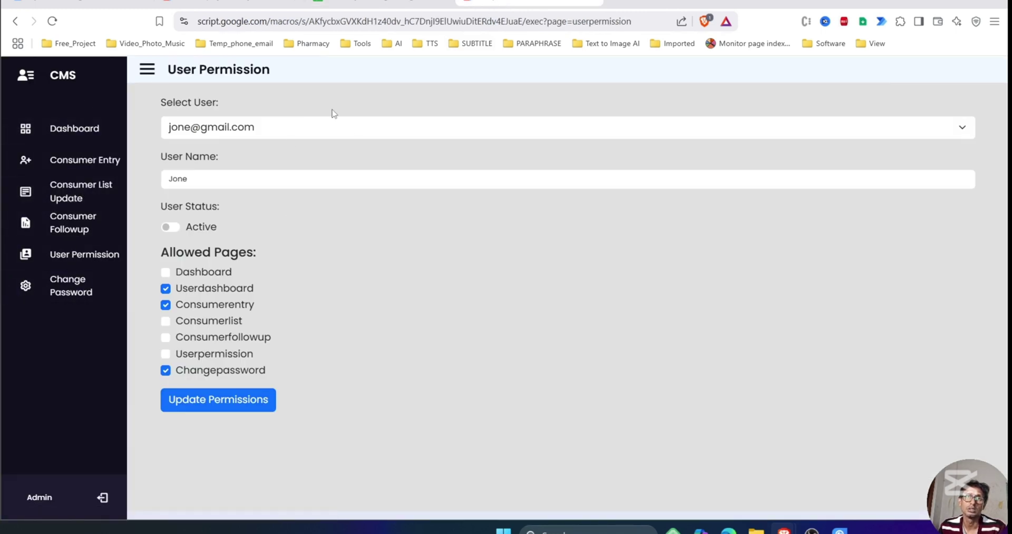
pyautogui.click(101, 498)
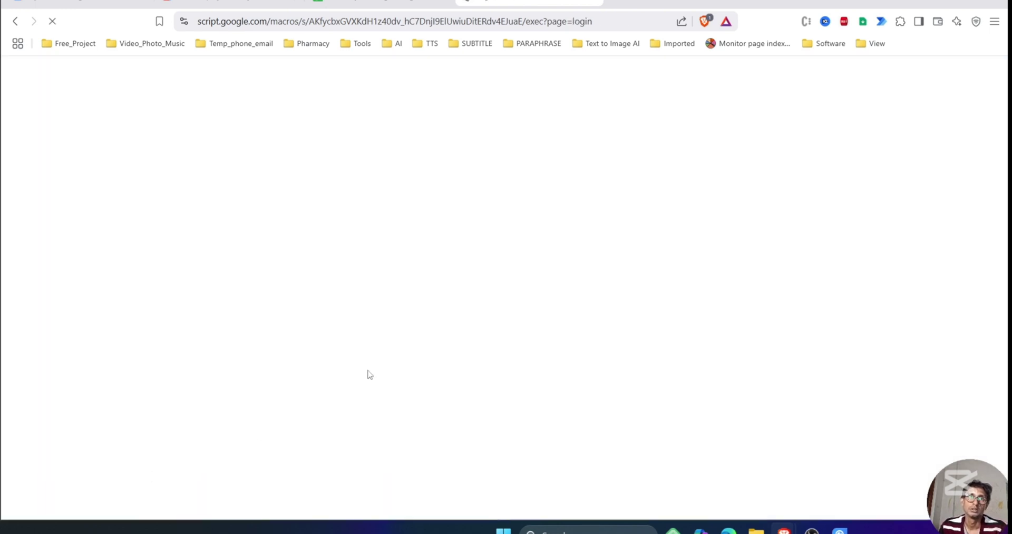
# Log in as the second user with the pasted e-mail and the password stored in cell B3.
pyautogui.click(615, 265)
pyautogui.hotkey('ctrl', 'v')
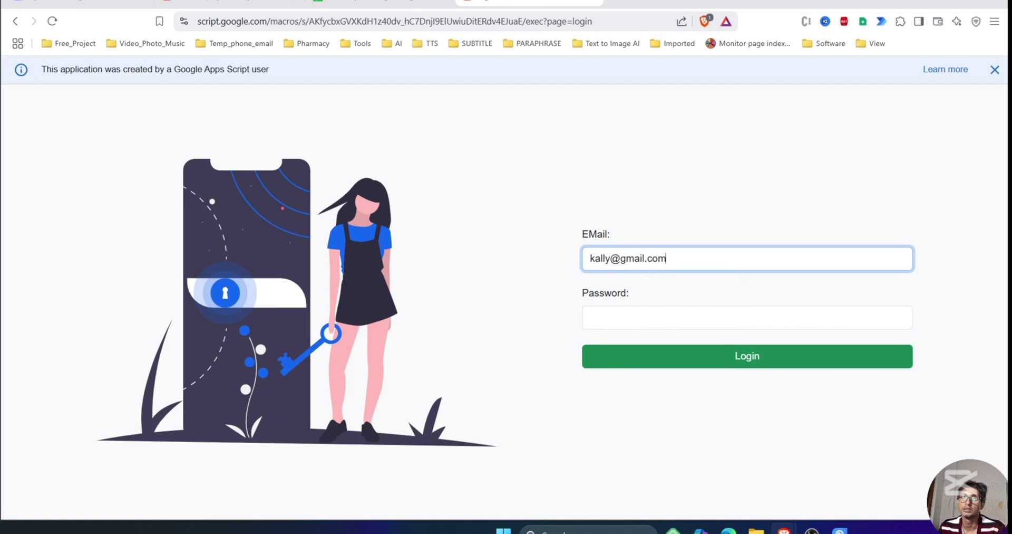
pyautogui.click(376, 3)
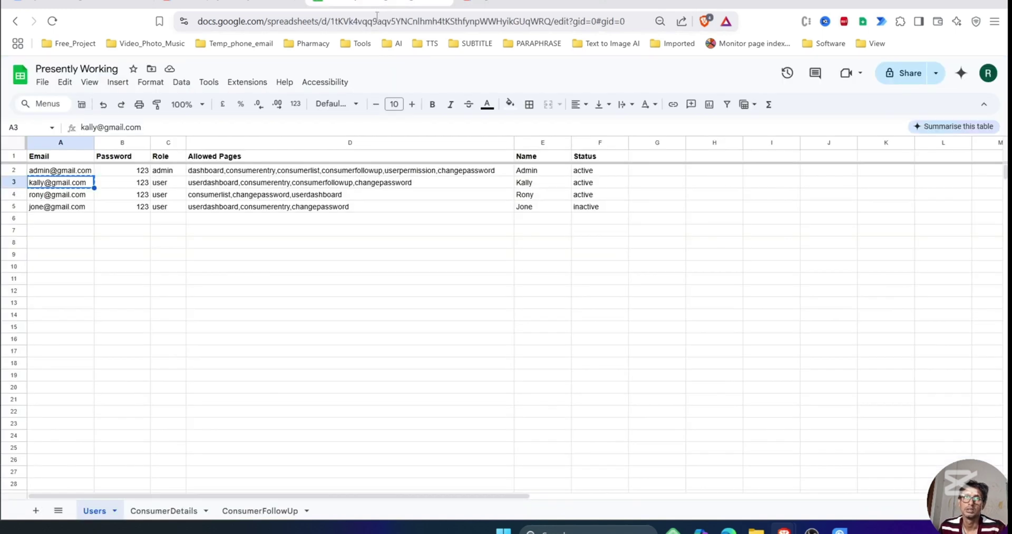
pyautogui.click(129, 184)
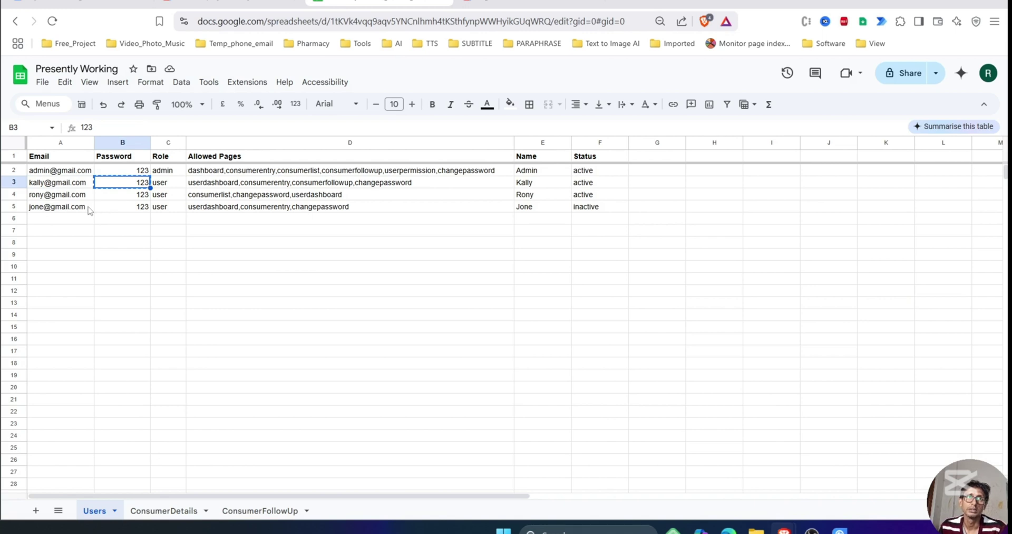
pyautogui.click(175, 185)
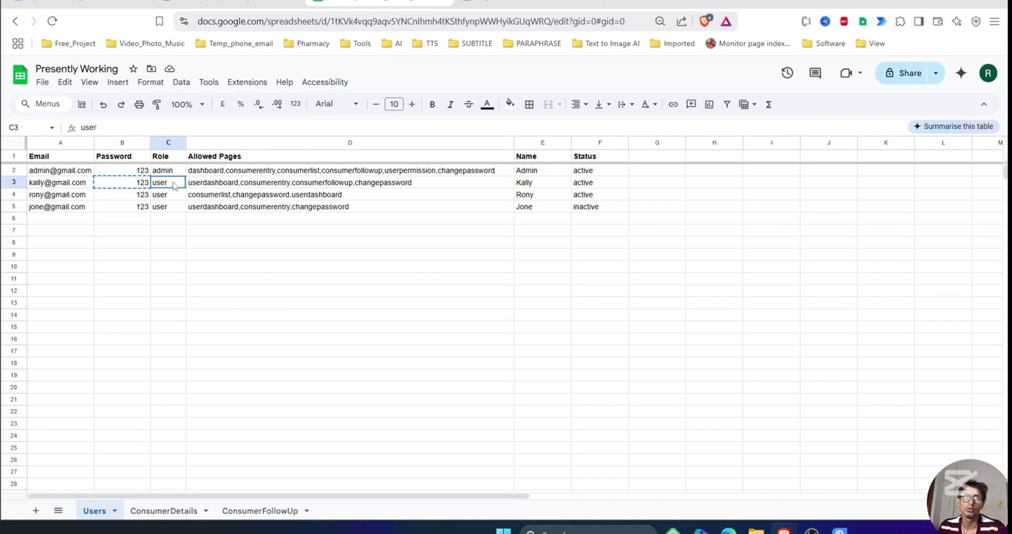
pyautogui.click(528, 5)
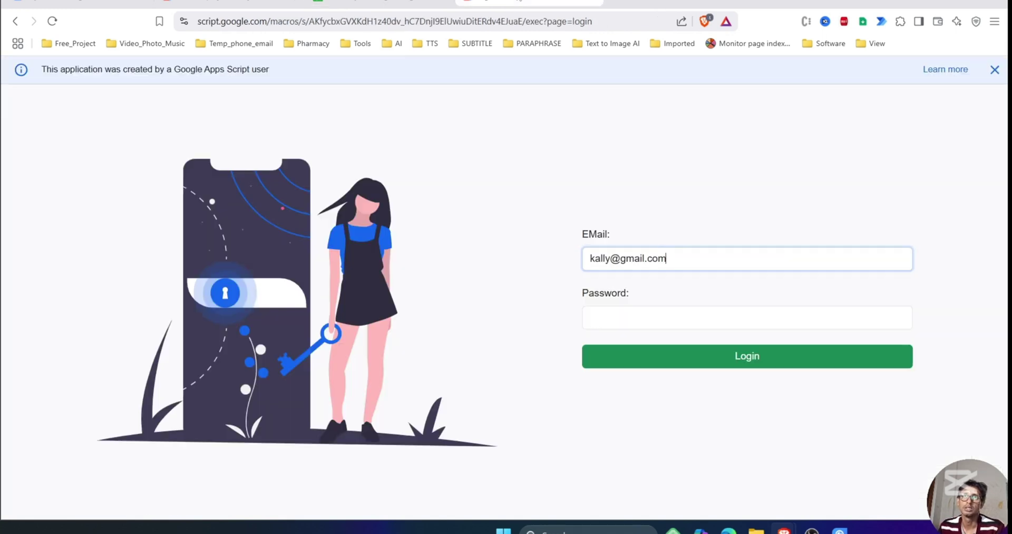
pyautogui.click(606, 316)
pyautogui.write('123')
pyautogui.click(701, 362)
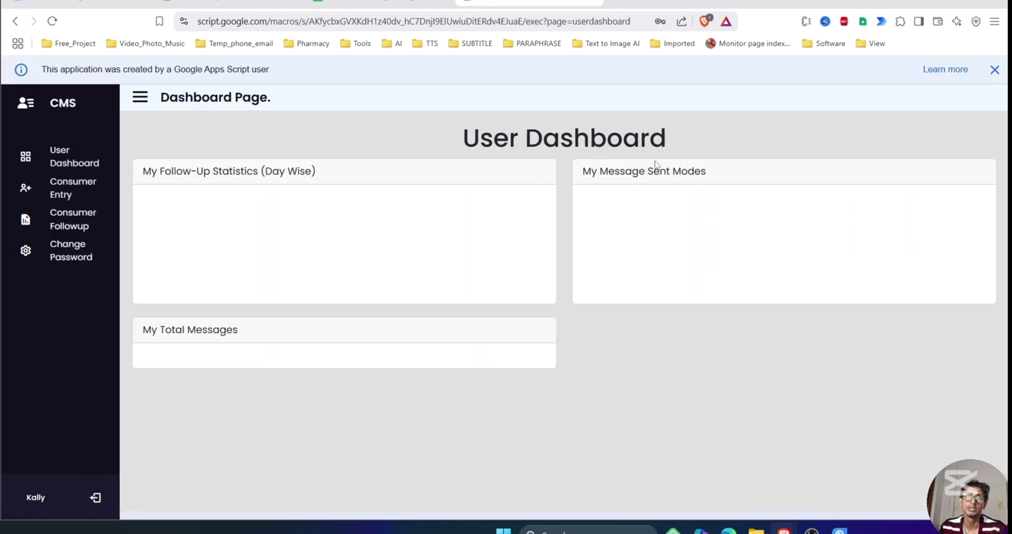
# Highlight the User Dashboard heading, then open the Consumer Entry page.
pyautogui.moveTo(481, 138); pyautogui.dragTo(837, 138)
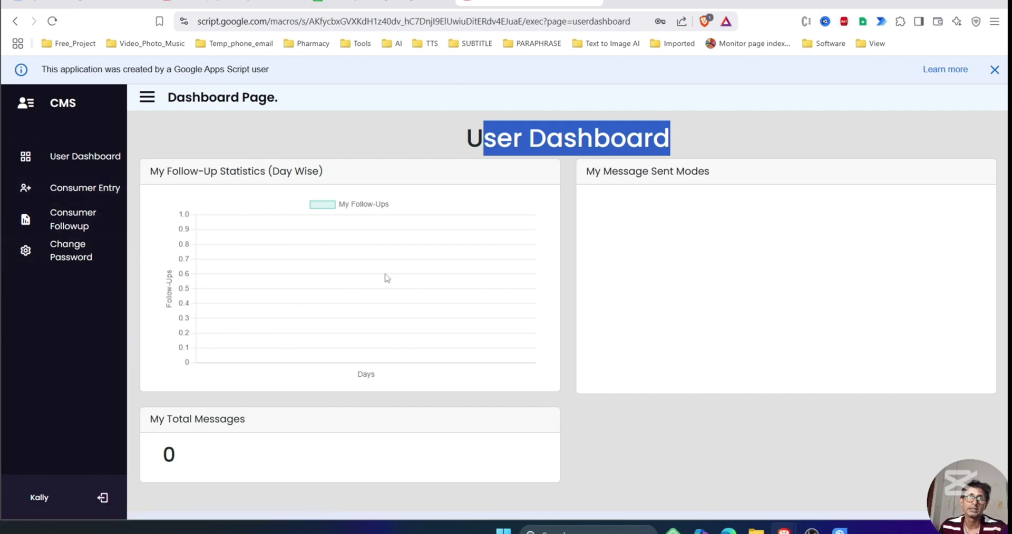
pyautogui.click(97, 192)
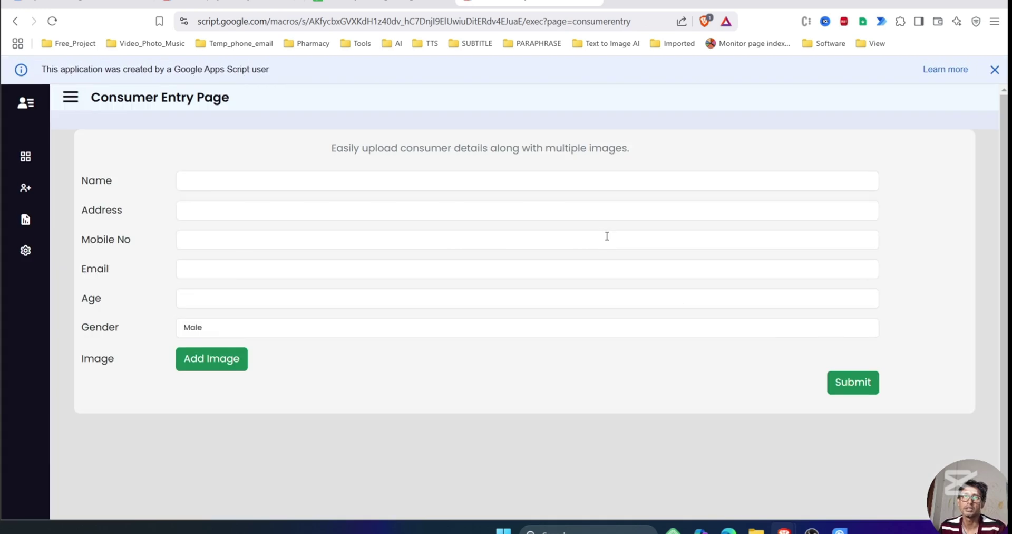
# Fill the consumer's name, address, mobile, e-mail and age from autofill, with gender Female.
pyautogui.click(995, 69)
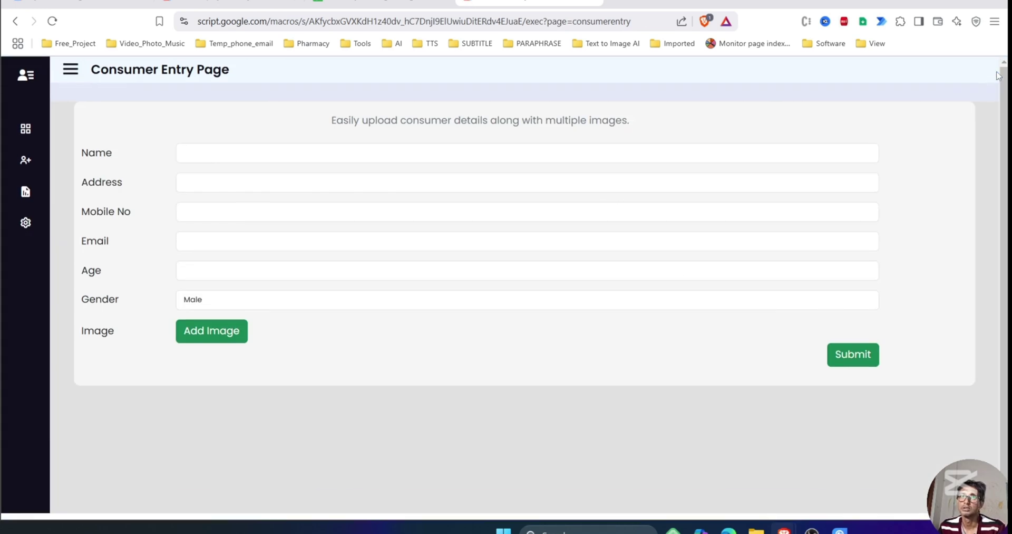
pyautogui.click(362, 151)
pyautogui.click(290, 191)
pyautogui.click(264, 182)
pyautogui.click(260, 208)
pyautogui.click(260, 212)
pyautogui.click(260, 237)
pyautogui.click(260, 241)
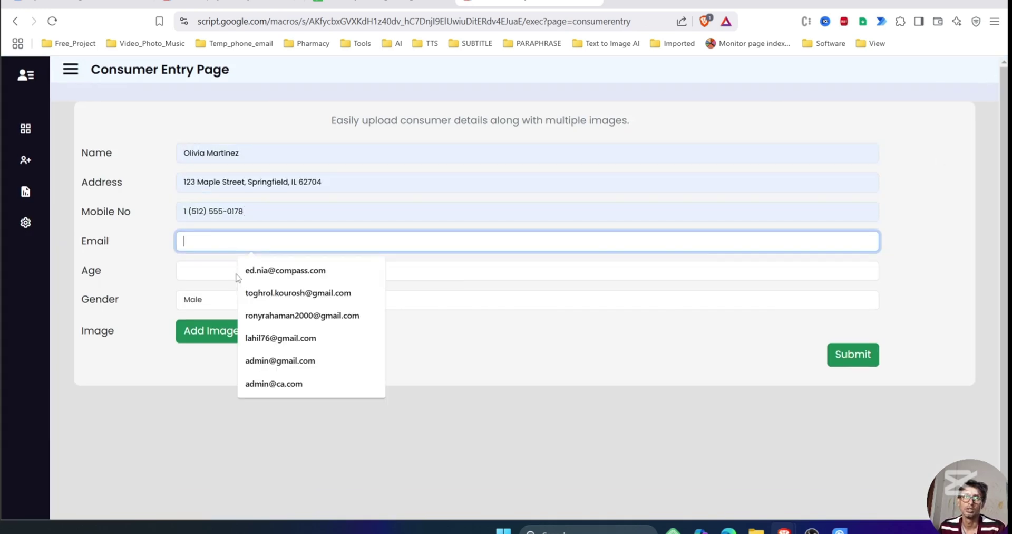
pyautogui.click(238, 288)
pyautogui.click(238, 288)
pyautogui.click(248, 301)
pyautogui.click(243, 299)
pyautogui.click(242, 332)
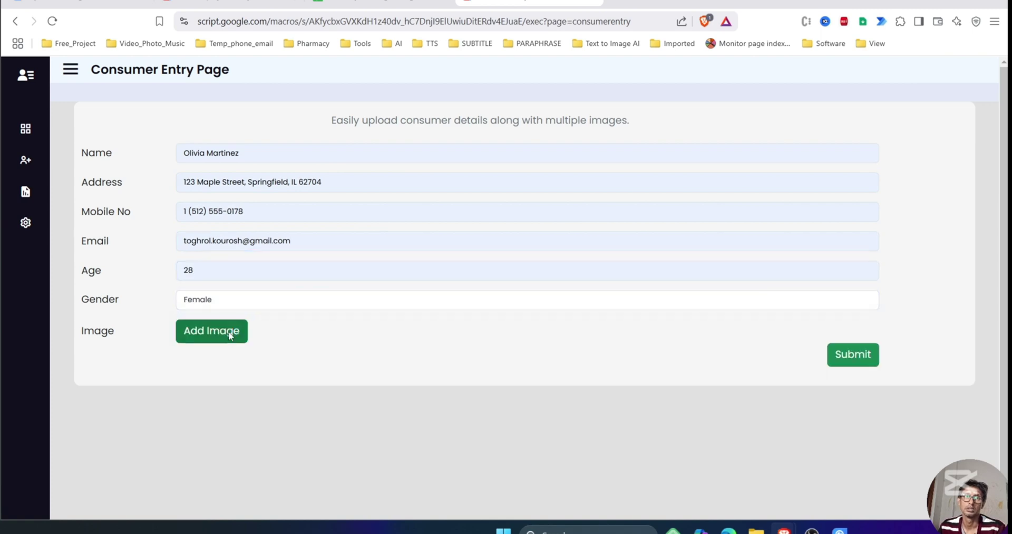
# Attach two cropped photos, starting with the woman-with-laptop image.
pyautogui.click(216, 331)
pyautogui.scroll(-10, 261, 185)
pyautogui.doubleClick(149, 180)
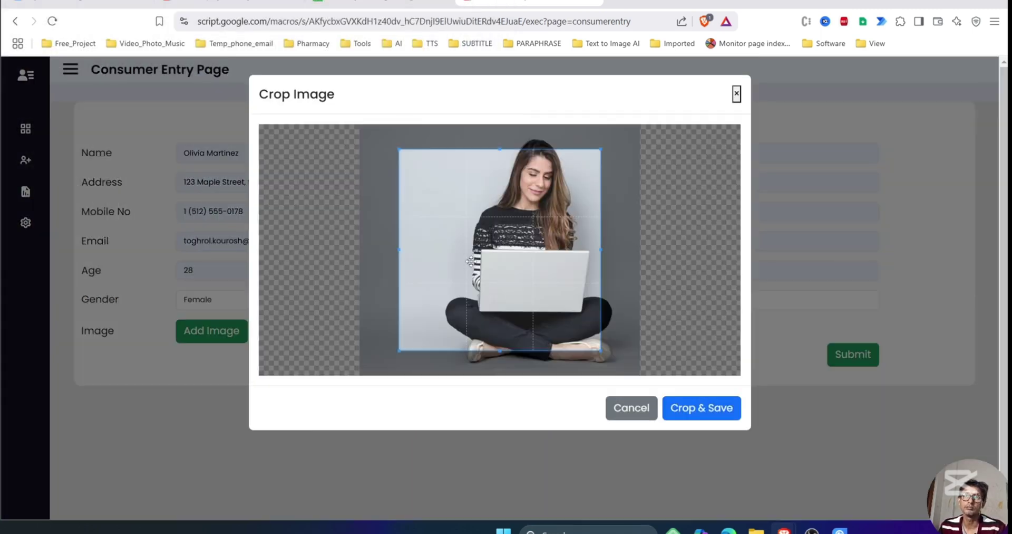
pyautogui.click(701, 408)
pyautogui.click(233, 364)
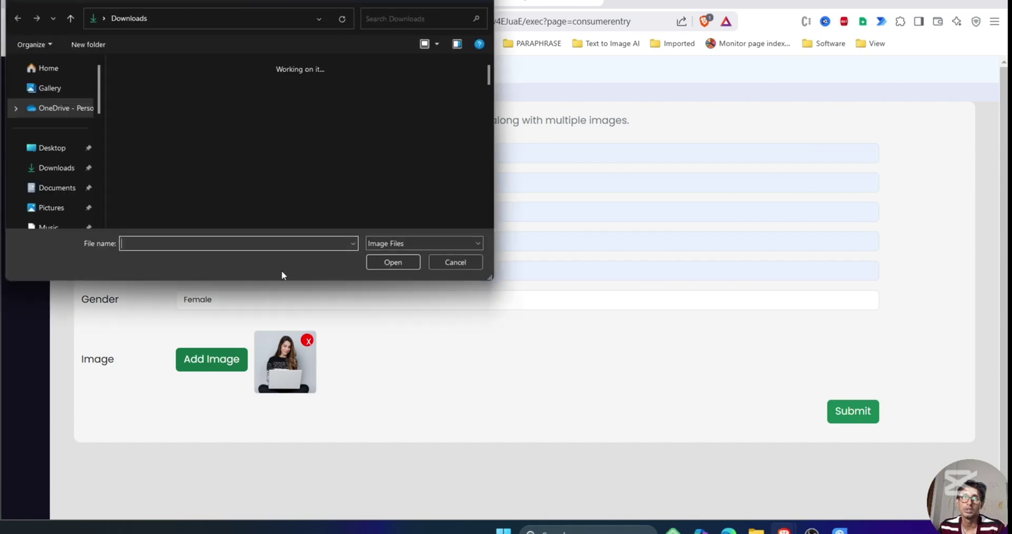
pyautogui.scroll(-5, 229, 172)
pyautogui.doubleClick(221, 174)
pyautogui.click(729, 406)
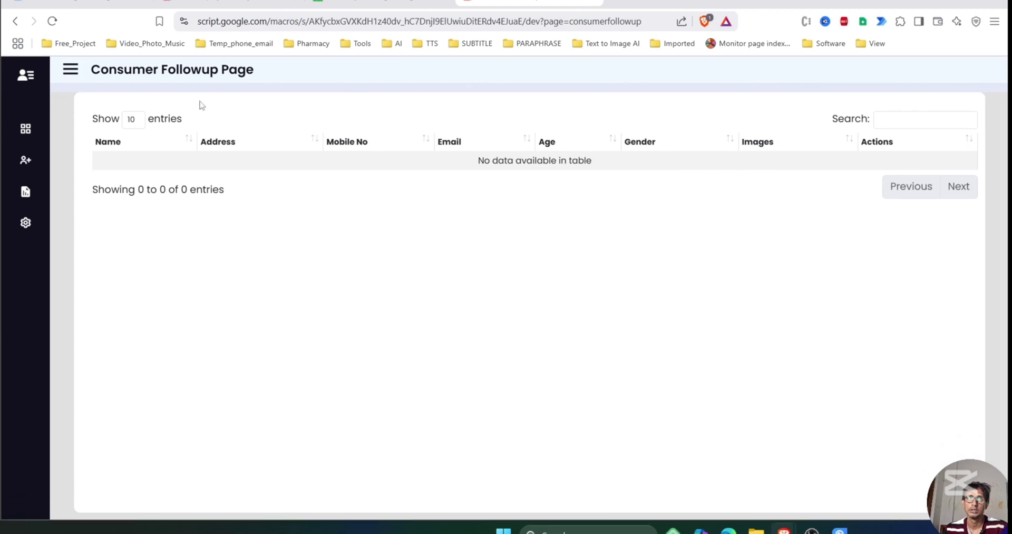
# Expand the sidebar and view the first consumer's follow-ups, then close that window.
pyautogui.click(74, 70)
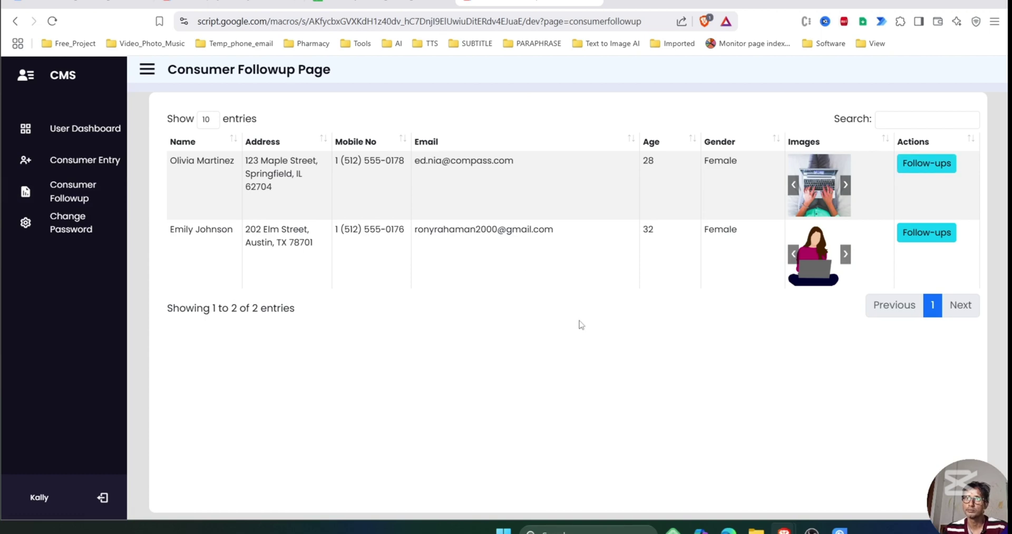
pyautogui.click(899, 167)
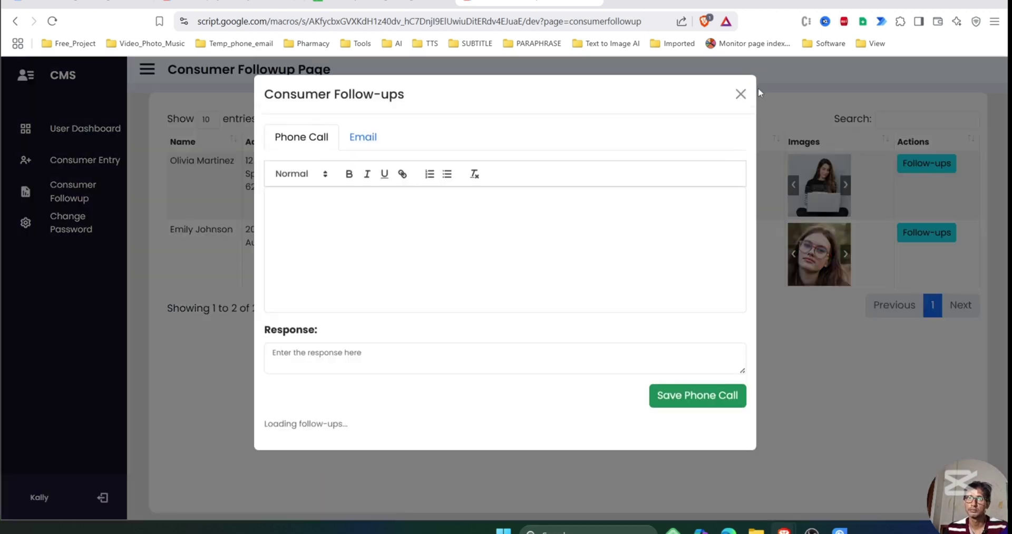
pyautogui.click(742, 96)
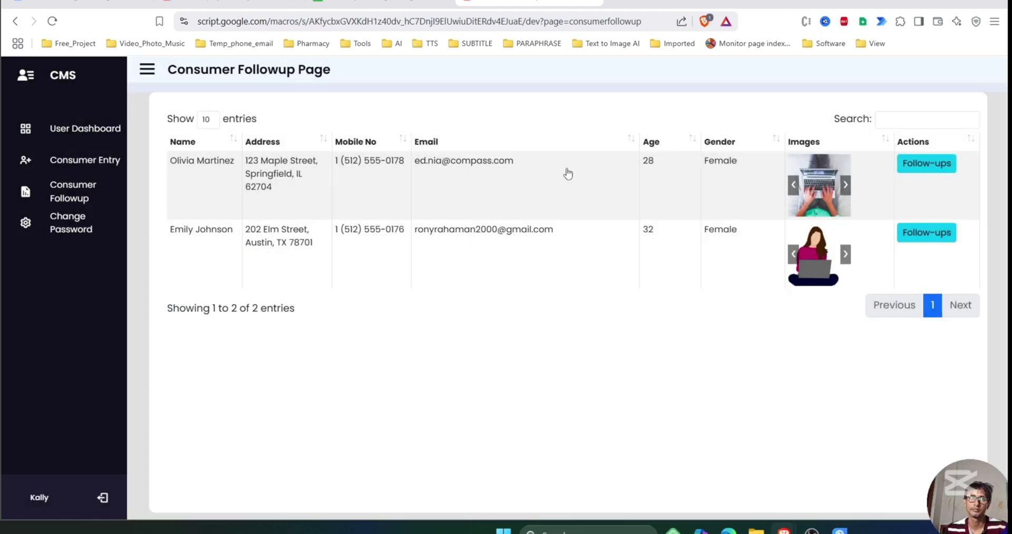
# Go through the Change Password form's current, new and re-enter fields, then switch to the spreadsheet.
pyautogui.click(61, 221)
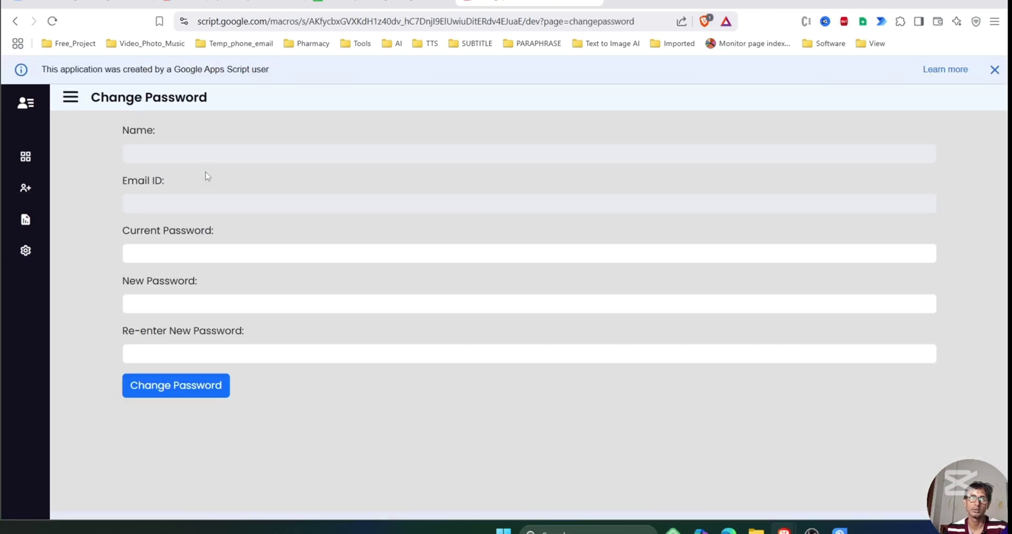
pyautogui.click(199, 250)
pyautogui.click(165, 299)
pyautogui.click(150, 348)
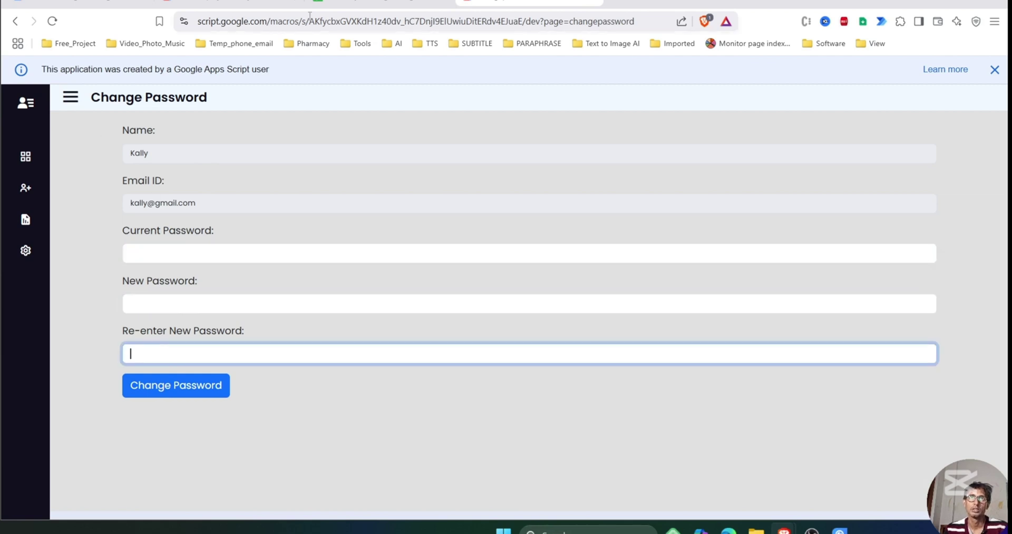
pyautogui.click(380, 2)
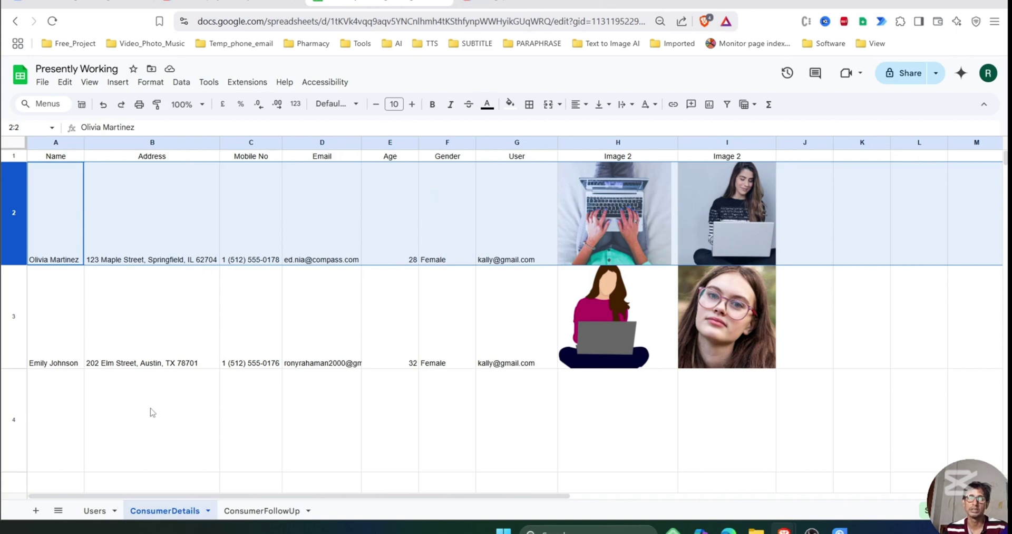
# Copy the third account's e-mail from cell A4 of the Users sheet and return to the CMS.
pyautogui.click(195, 469)
pyautogui.click(95, 510)
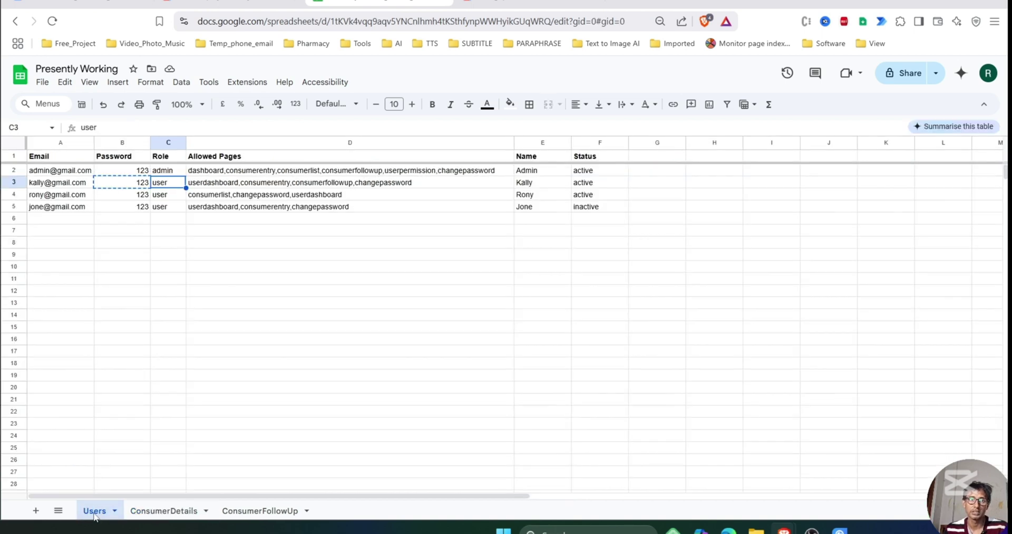
pyautogui.click(52, 199)
pyautogui.hotkey('ctrl', 'c')
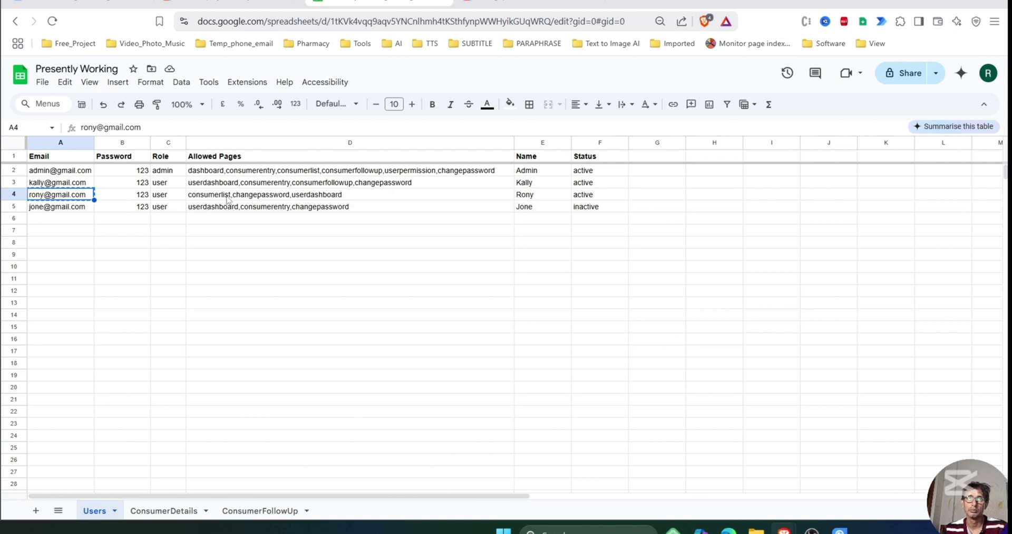
pyautogui.click(506, 2)
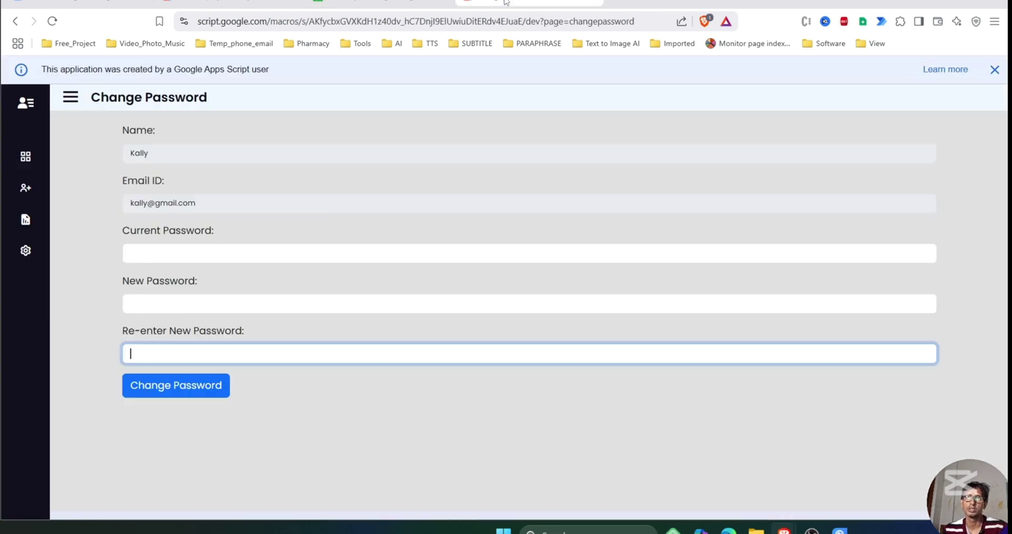
# Log out and log back in as the third account using the autofilled e-mail and its password.
pyautogui.click(70, 96)
pyautogui.click(102, 498)
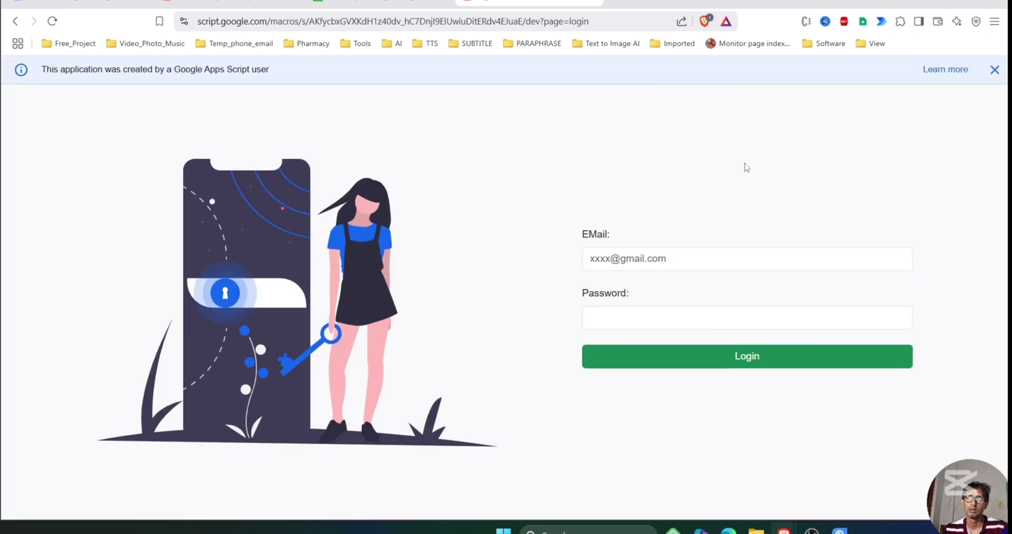
pyautogui.click(690, 254)
pyautogui.press('Down')
pyautogui.press('Down')
pyautogui.press('Return')
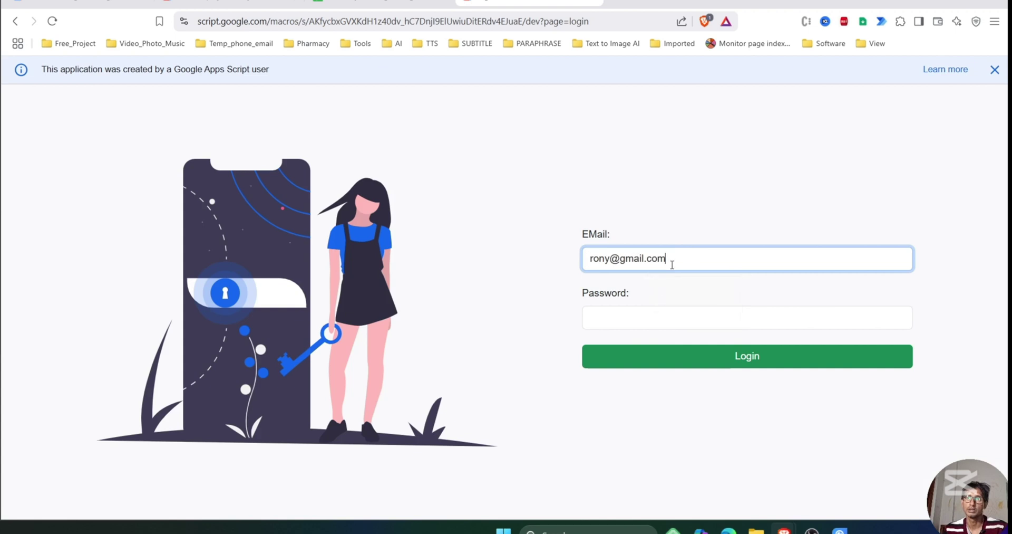
pyautogui.write('3')
pyautogui.click(665, 356)
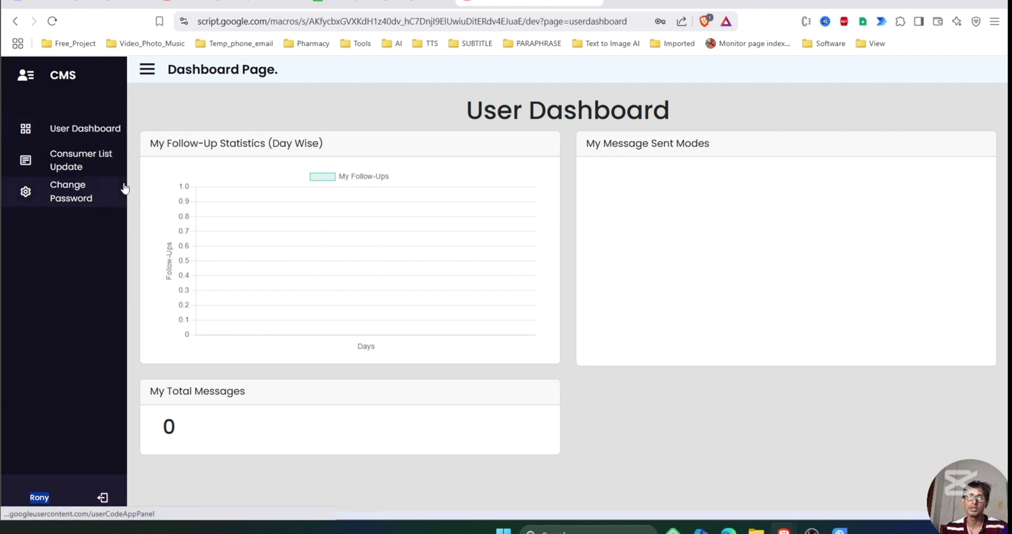
# Open Consumer List Update, view the first consumer's edit form, and close it unchanged.
pyautogui.click(79, 167)
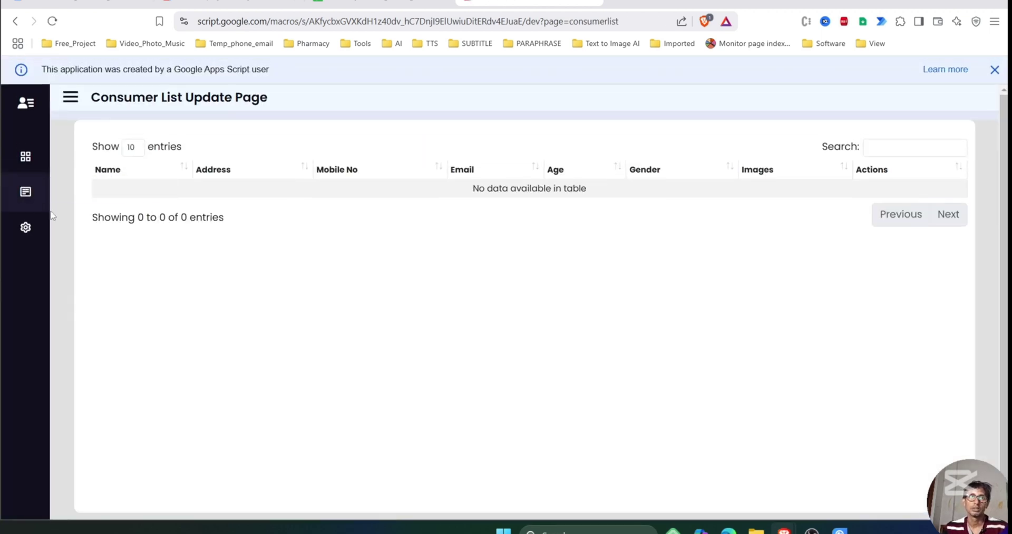
pyautogui.click(70, 97)
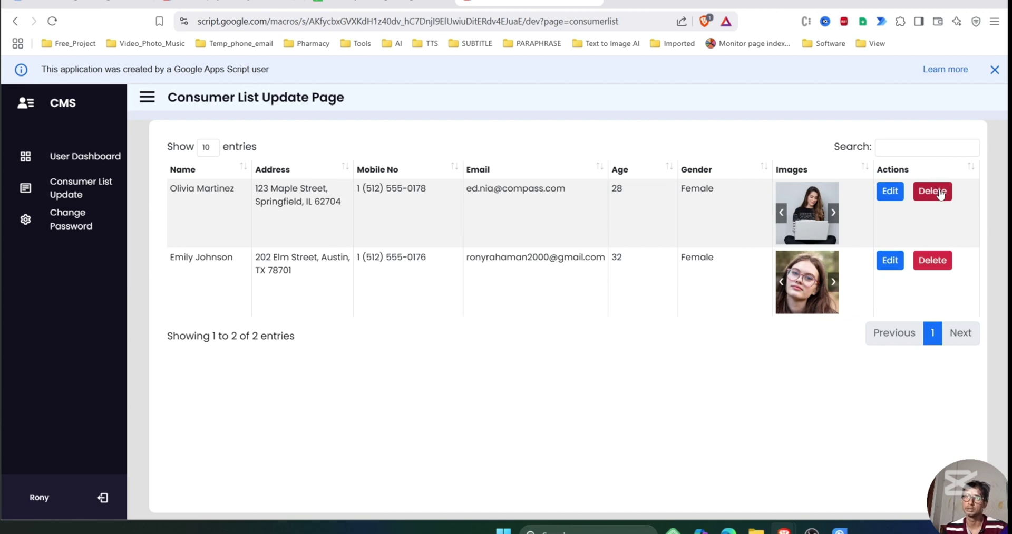
pyautogui.click(890, 192)
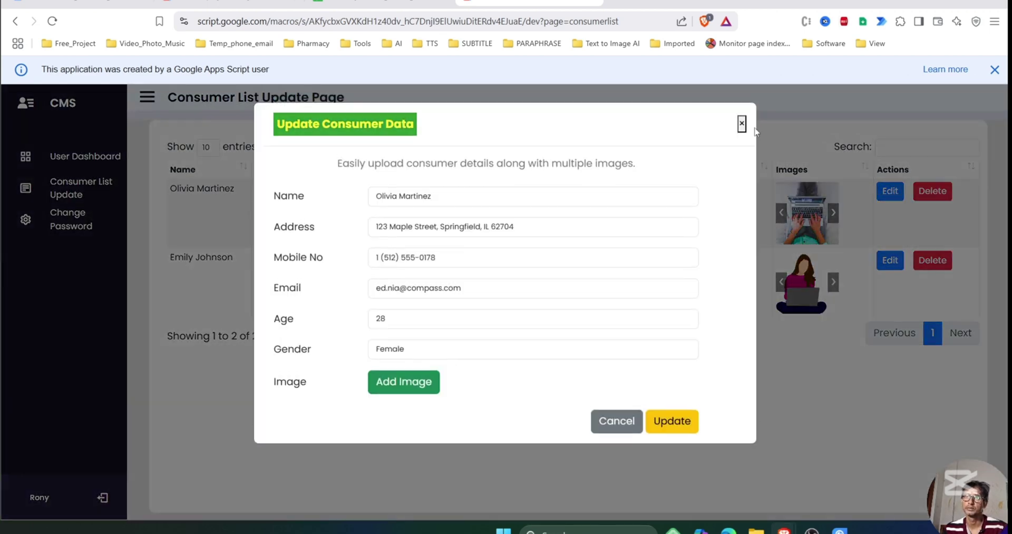
pyautogui.click(742, 123)
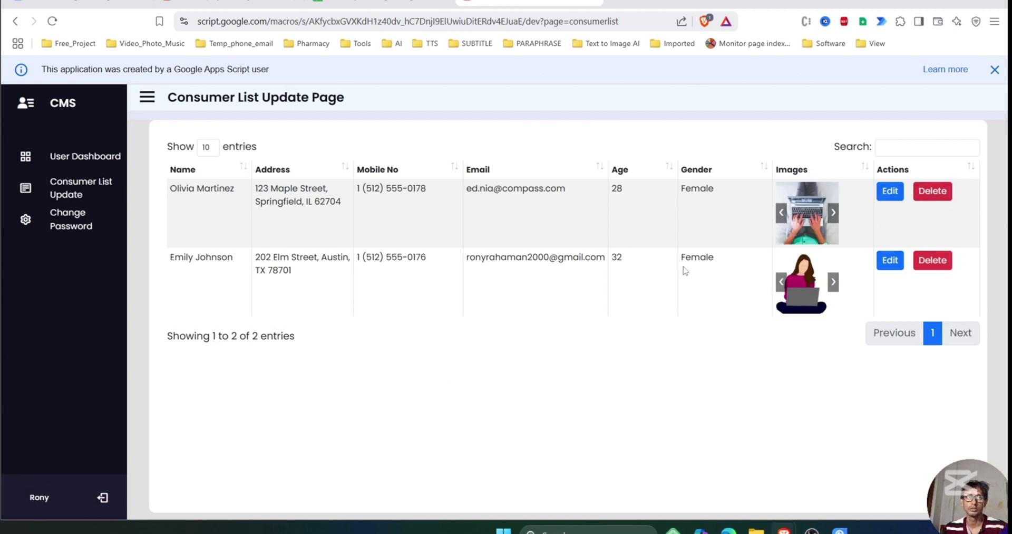
pyautogui.click(147, 97)
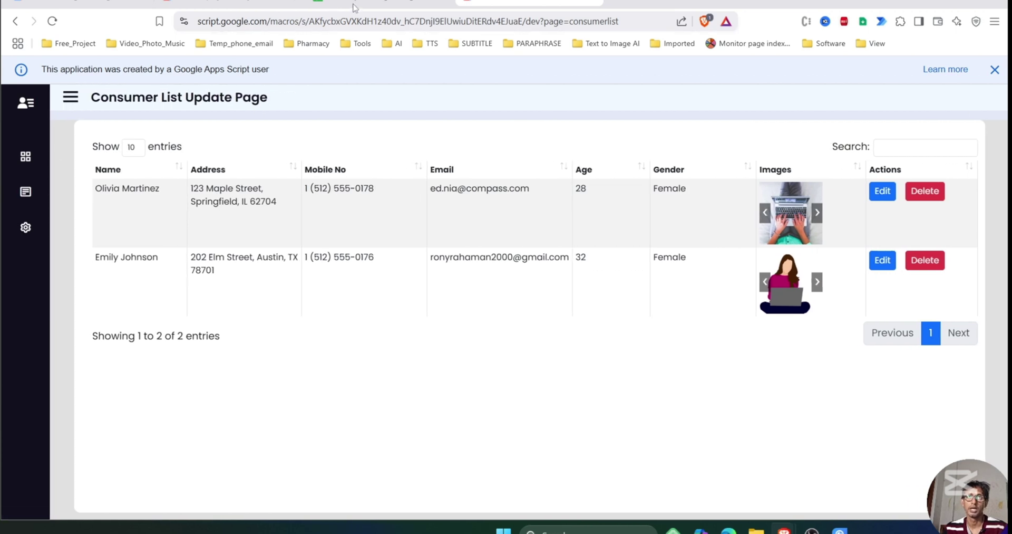
pyautogui.click(357, 3)
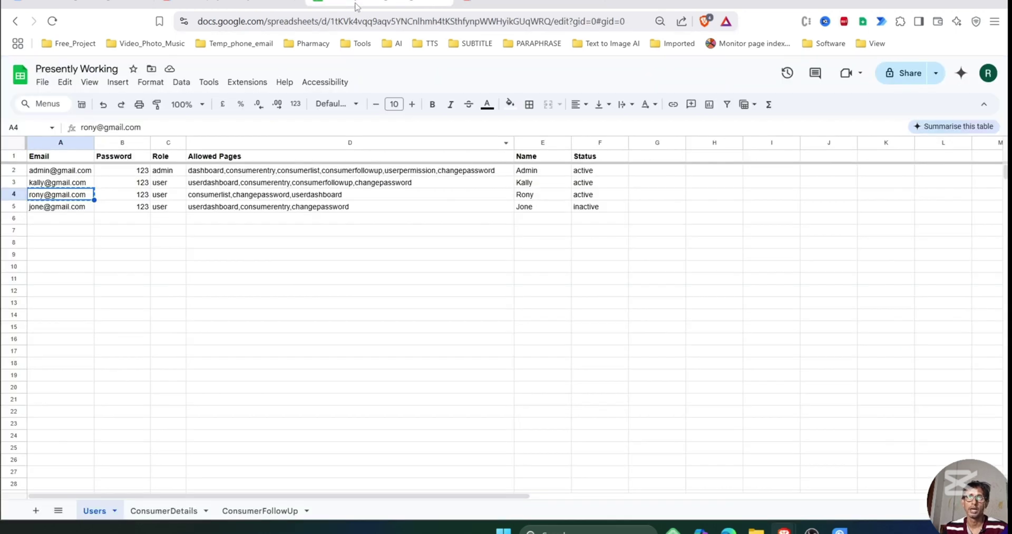
# Copy the fourth account's e-mail from A5 and check its inactive status in F5.
pyautogui.click(63, 210)
pyautogui.hotkey('ctrl', 'c')
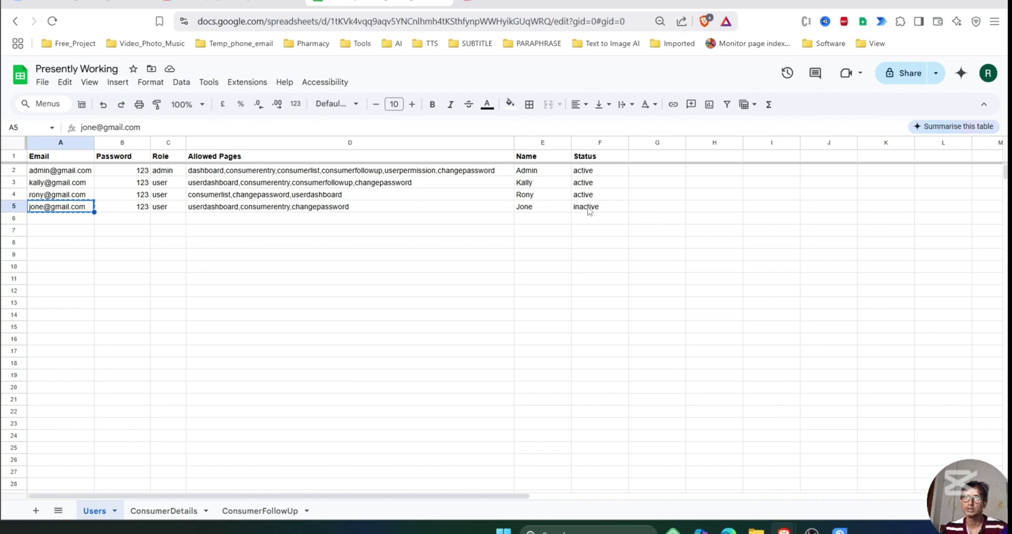
pyautogui.click(606, 209)
pyautogui.doubleClick(606, 209)
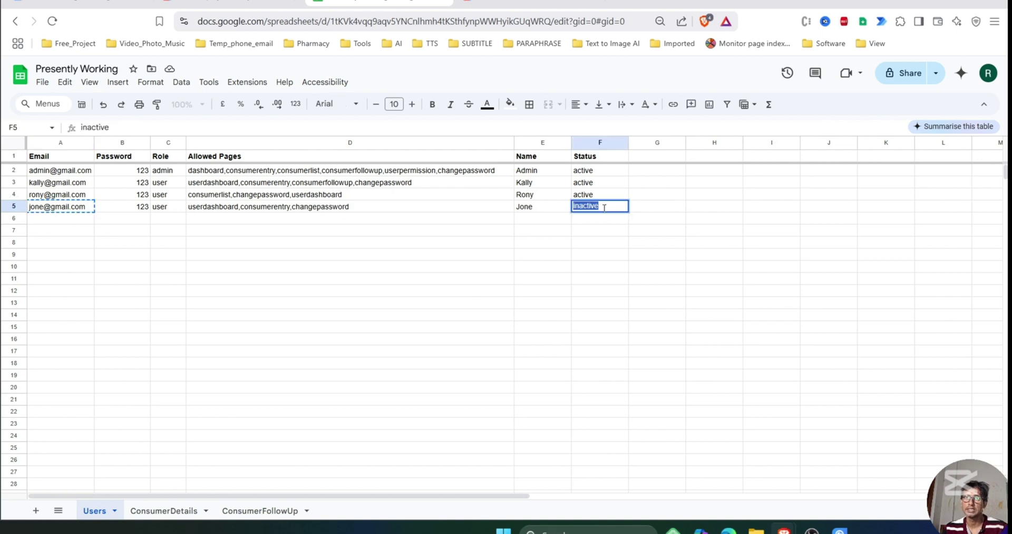
pyautogui.click(599, 254)
pyautogui.hotkey('ctrl', 'Tab')
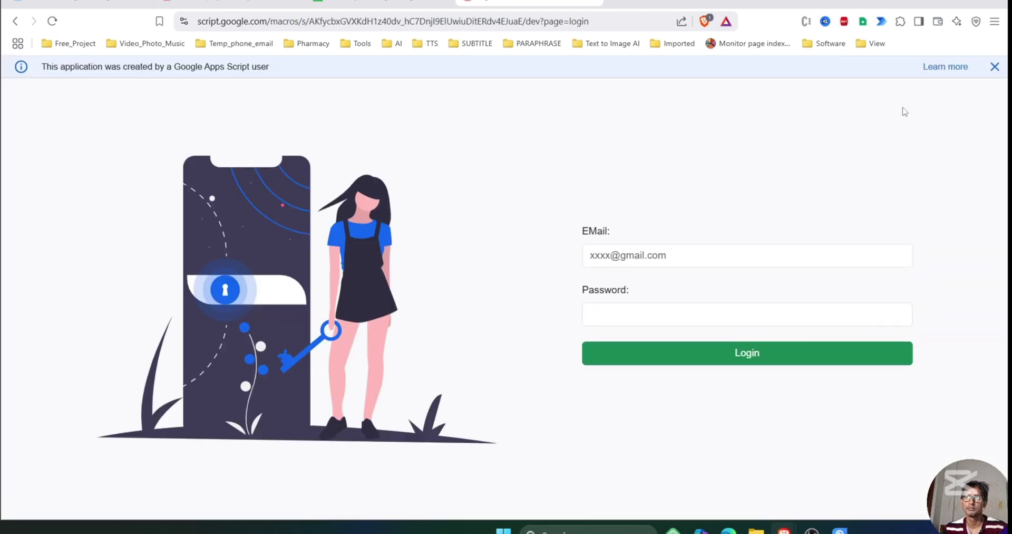
# Log in with the inactive fourth account's e-mail and its password.
pyautogui.click(662, 259)
pyautogui.click(620, 319)
pyautogui.write('123')
pyautogui.click(664, 366)
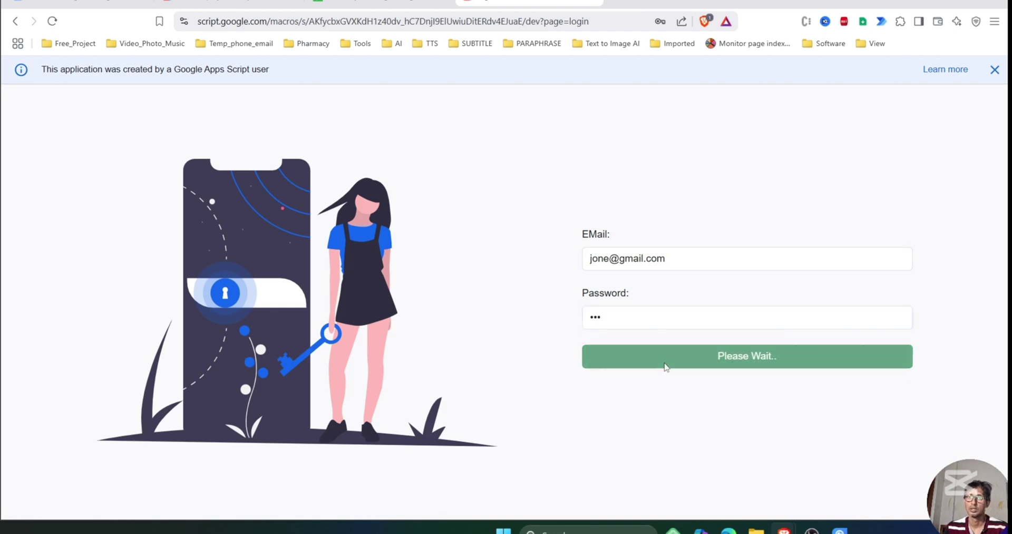
# Dismiss the info banner, retry the login, and note the 'User verified but User is Inactive' message.
pyautogui.click(996, 71)
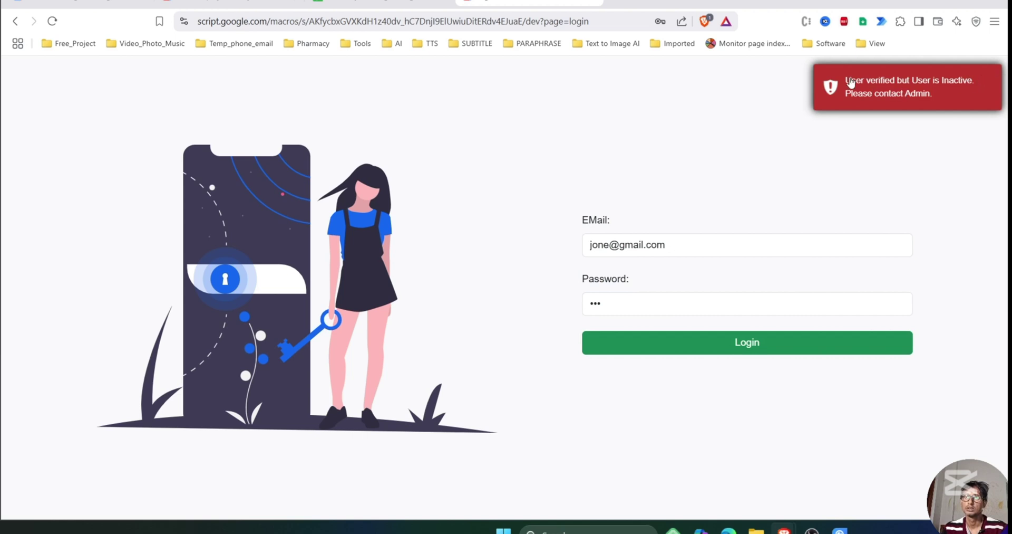
pyautogui.moveTo(845, 78); pyautogui.dragTo(940, 104)
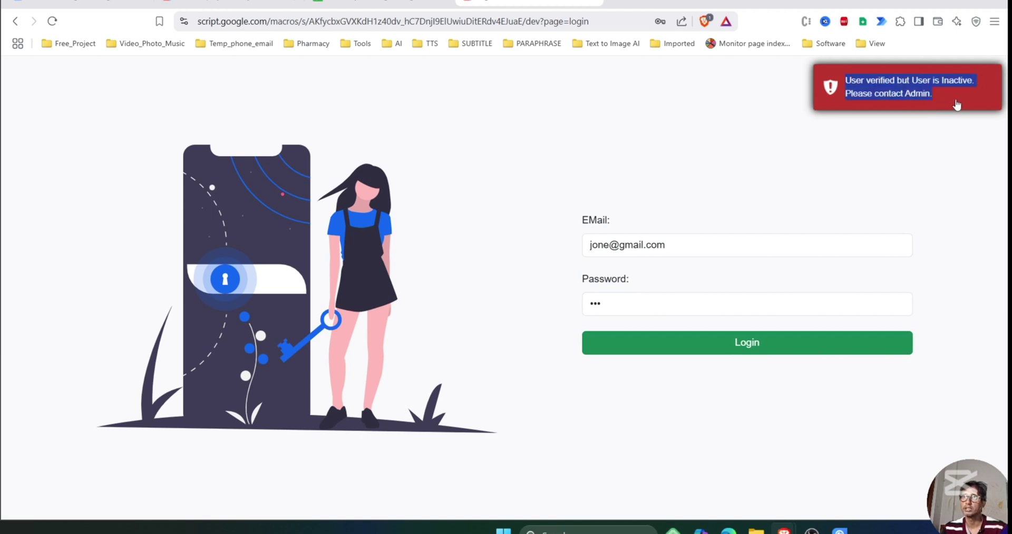
pyautogui.click(743, 352)
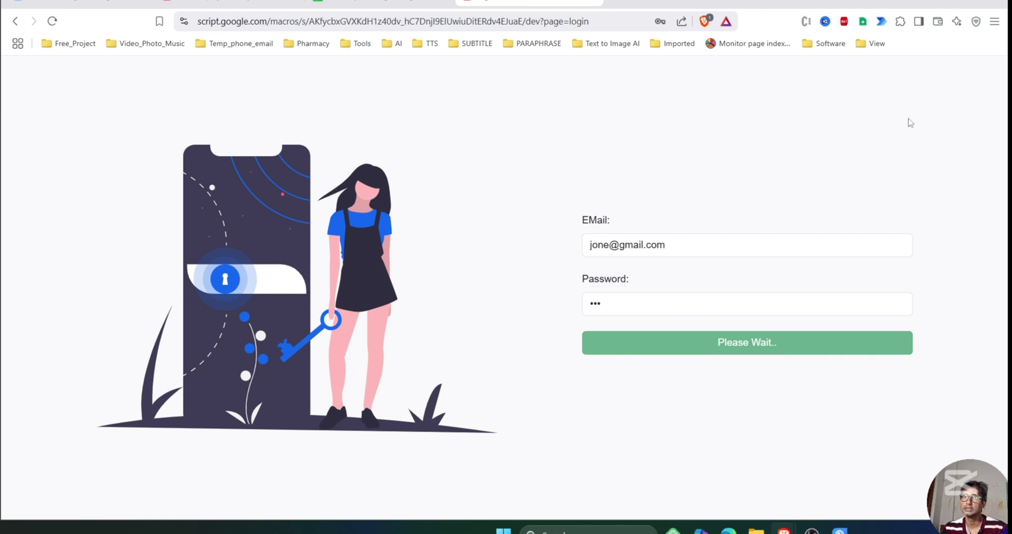
pyautogui.moveTo(923, 80); pyautogui.dragTo(937, 103)
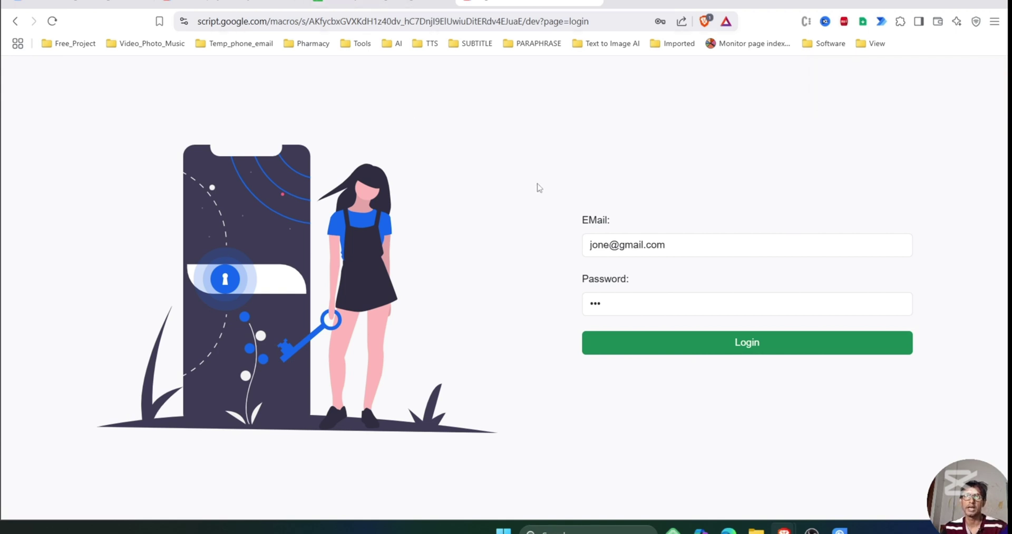
pyautogui.moveTo(569, 21); pyautogui.dragTo(603, 26)
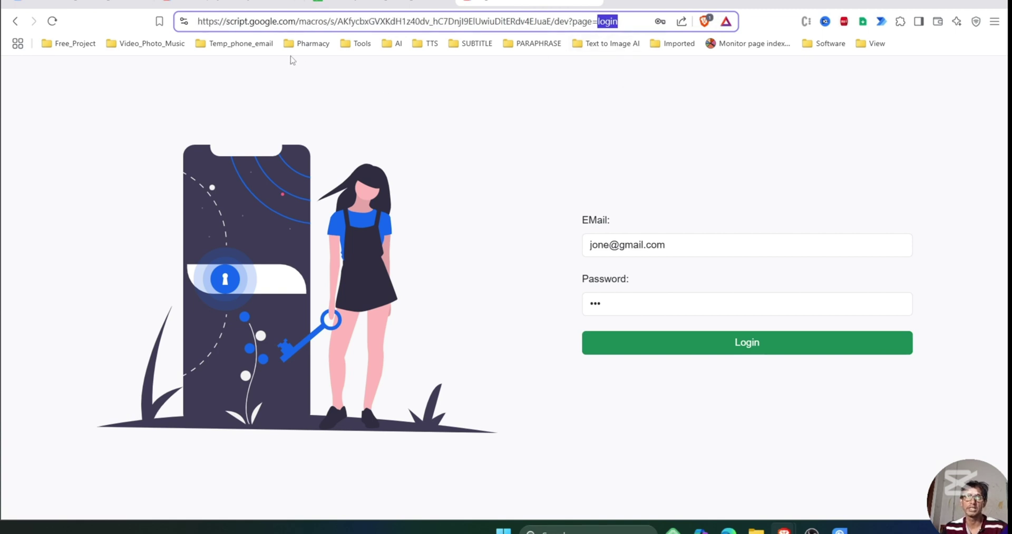
# Change the web app address from page=login to page=userdashboard and load it.
pyautogui.moveTo(255, 24); pyautogui.dragTo(648, 16)
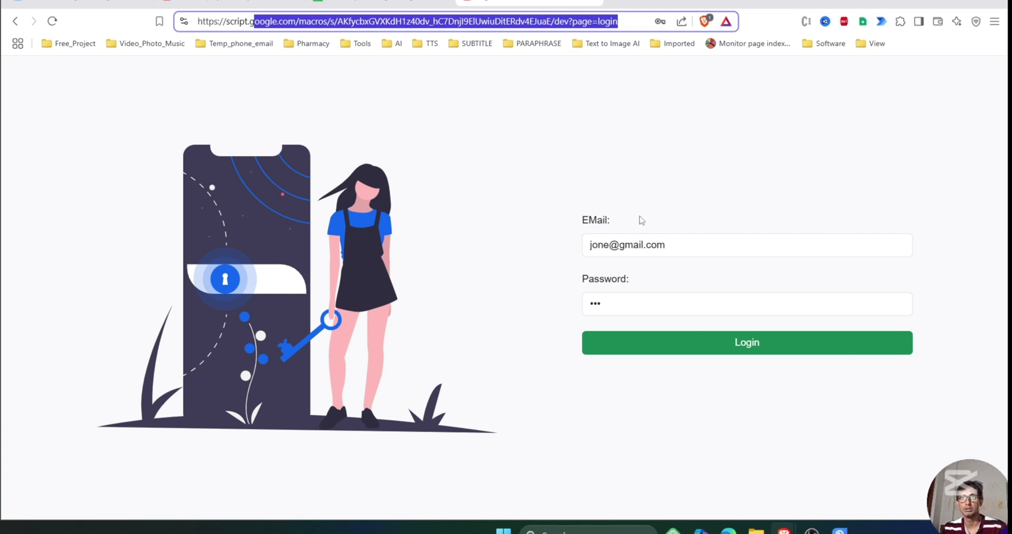
pyautogui.click(648, 171)
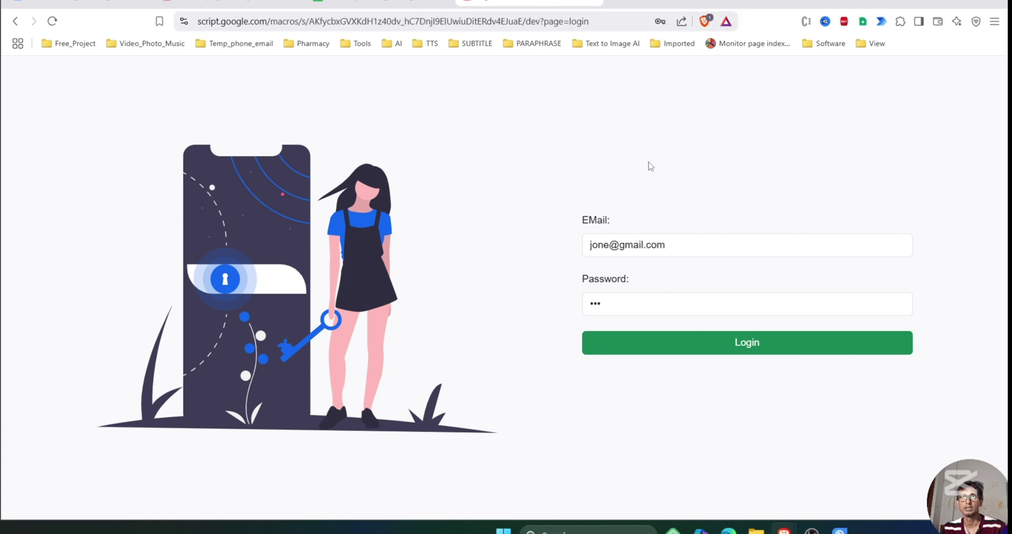
pyautogui.click(569, 21)
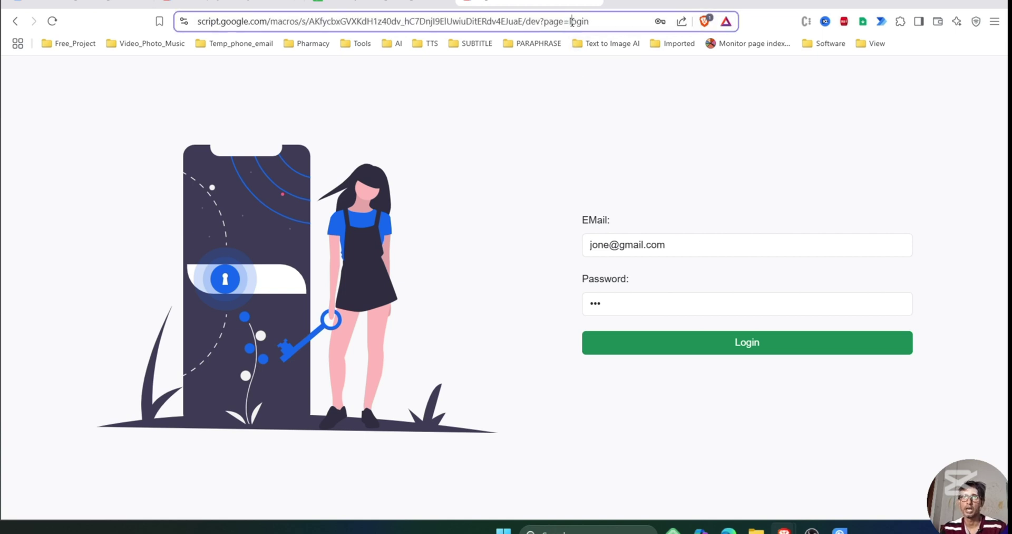
pyautogui.click(587, 22)
pyautogui.doubleClick(598, 21)
pyautogui.write('user')
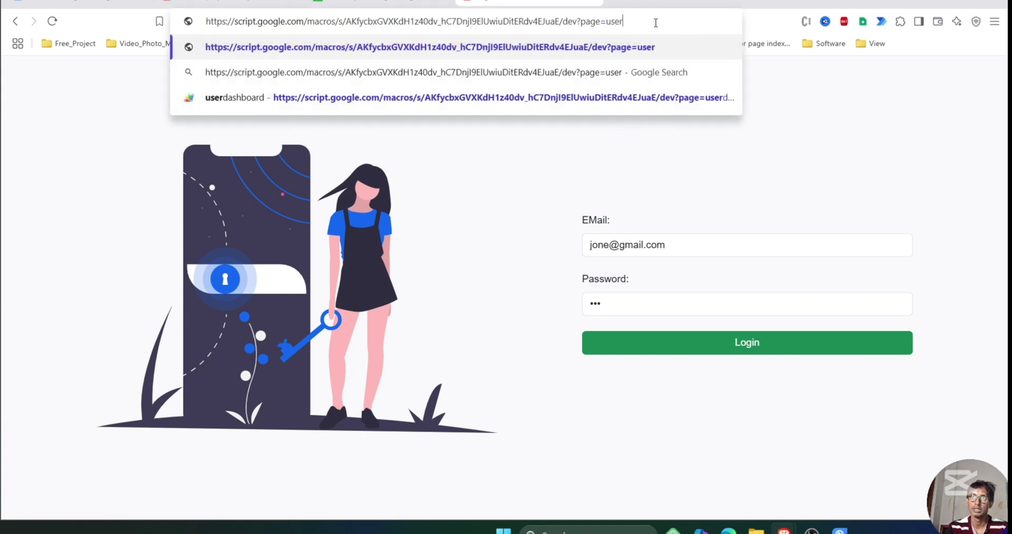
pyautogui.write('das')
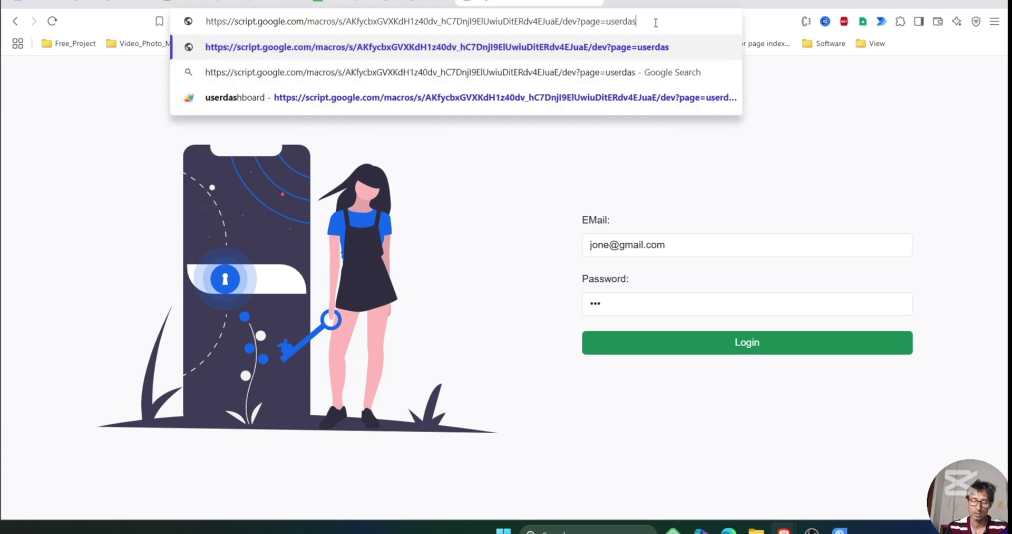
pyautogui.write('hboard')
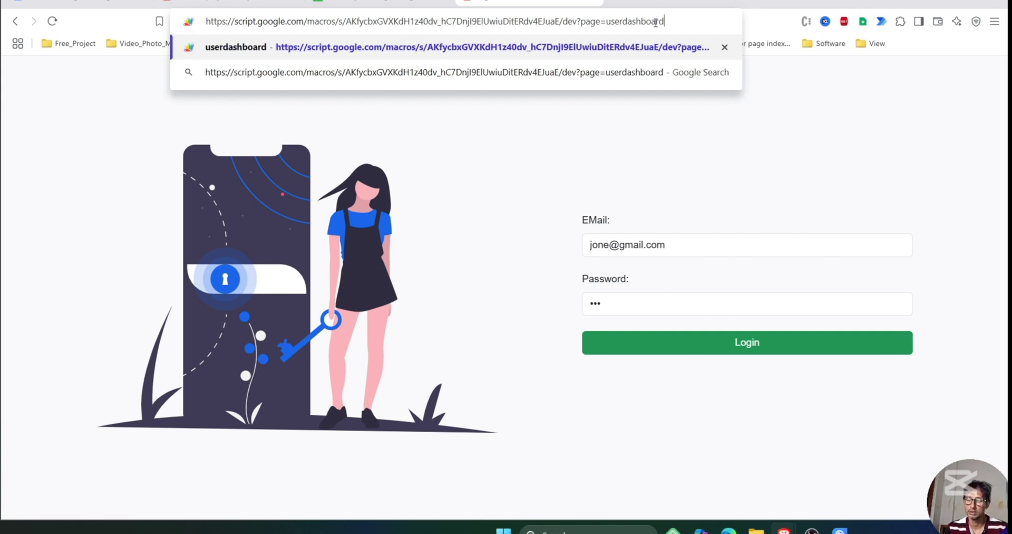
pyautogui.press('Return')
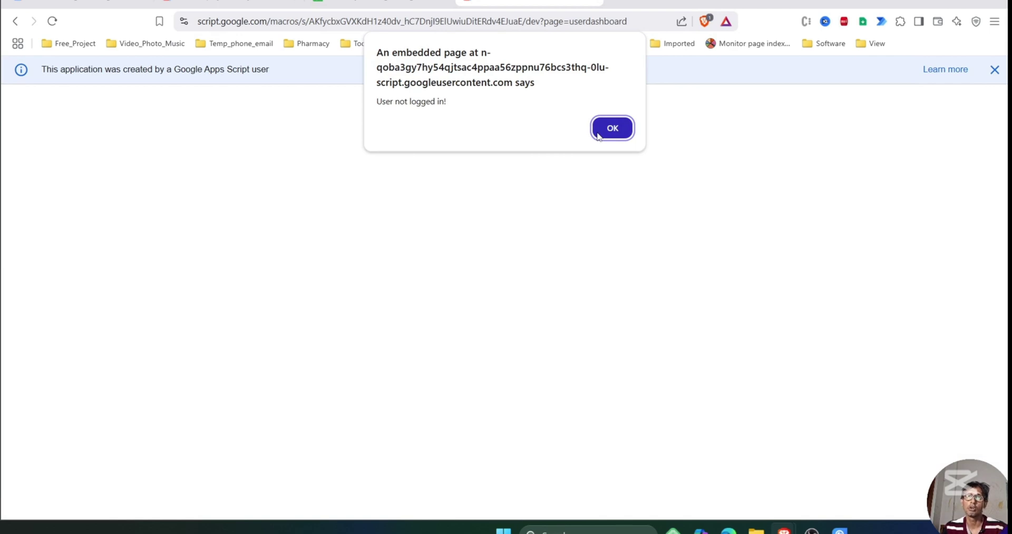
# Dismiss the 'User not logged in!' alert, go back to the login form, and close the banner.
pyautogui.click(599, 135)
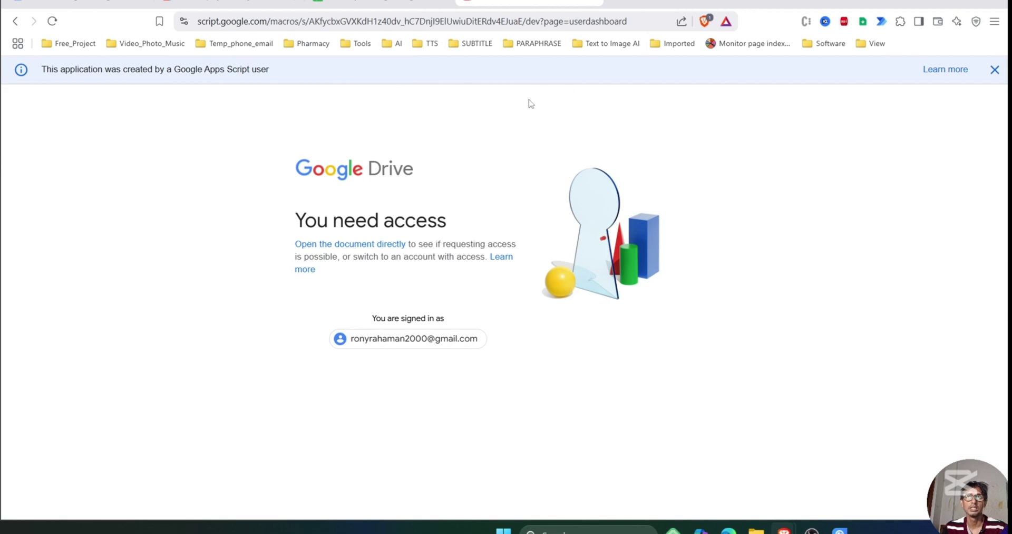
pyautogui.click(12, 26)
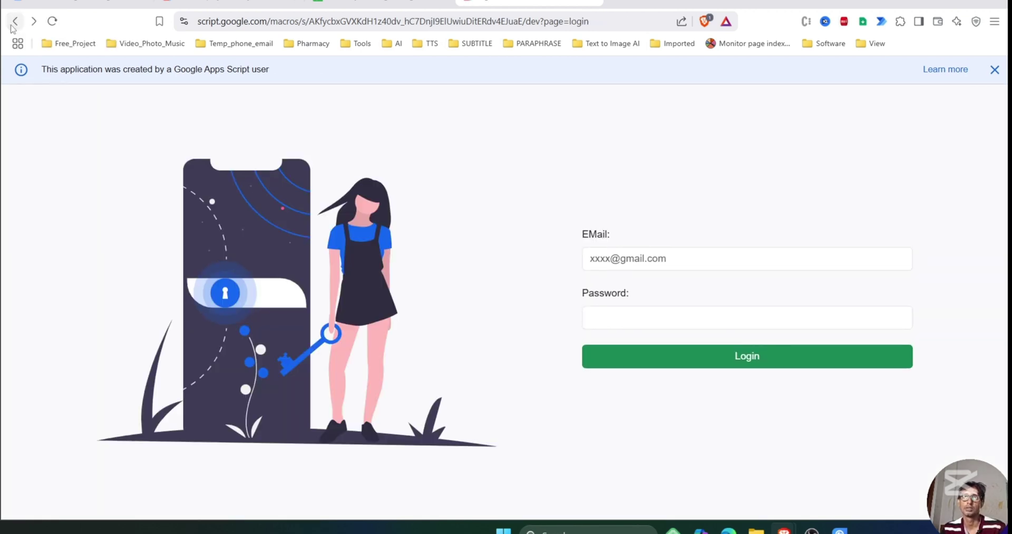
pyautogui.click(995, 70)
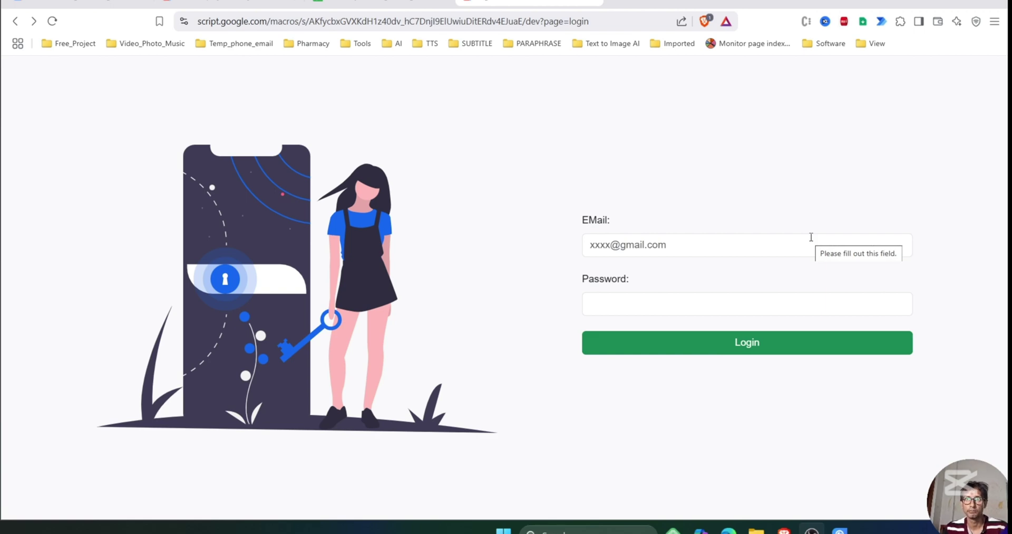
pyautogui.click(616, 2)
# Go to youtube.com in the new tab.
pyautogui.click(556, 20)
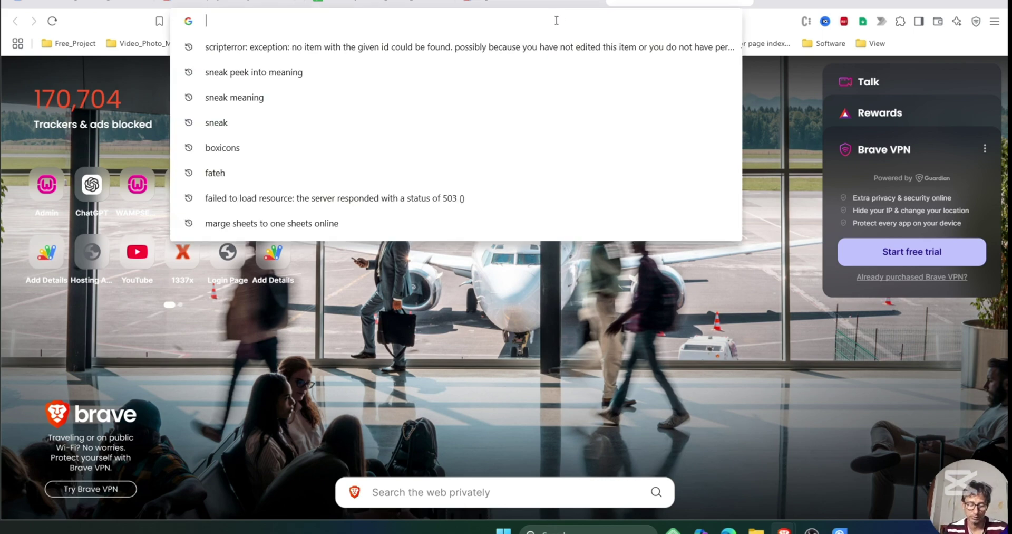
pyautogui.write('youtube.com')
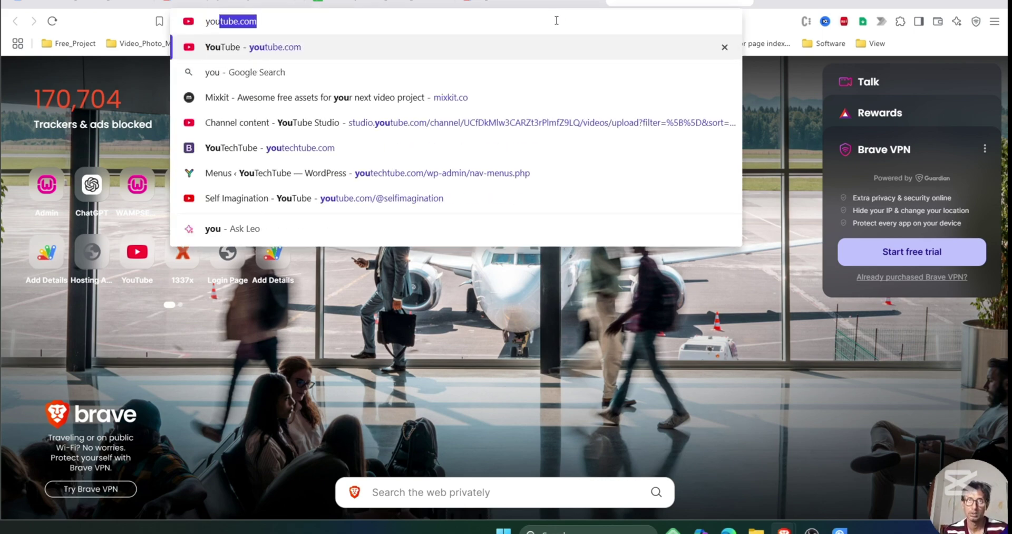
pyautogui.press('Return')
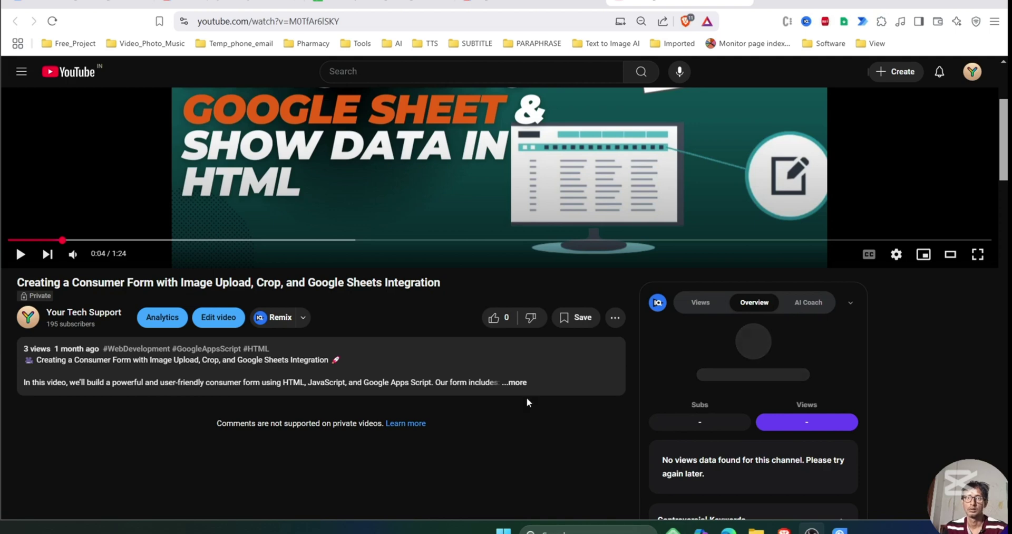
# Open the tutorial video and follow the Google sheet link in its description.
pyautogui.click(520, 380)
pyautogui.scroll(-2, 441, 391)
pyautogui.scroll(-2, 441, 390)
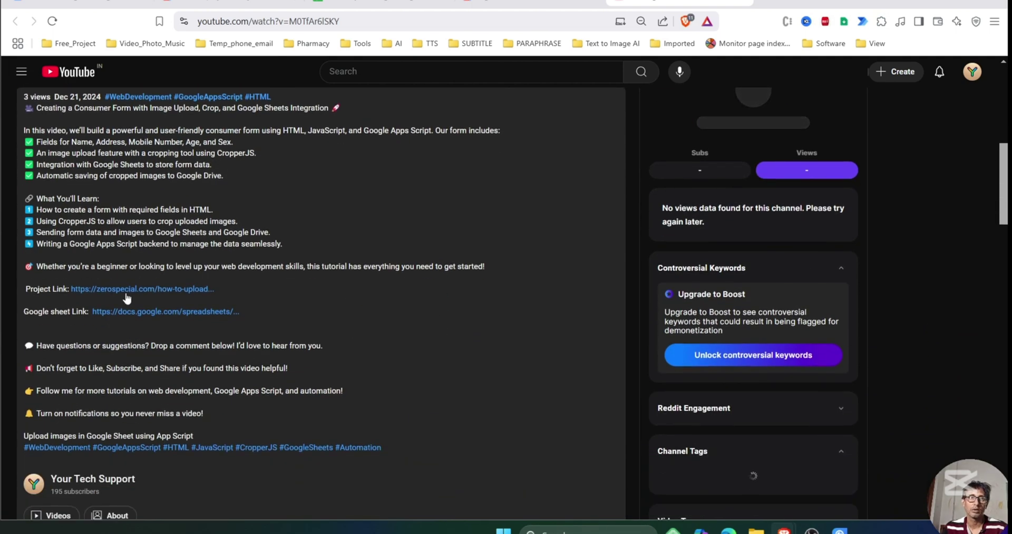
pyautogui.moveTo(22, 311); pyautogui.dragTo(71, 311)
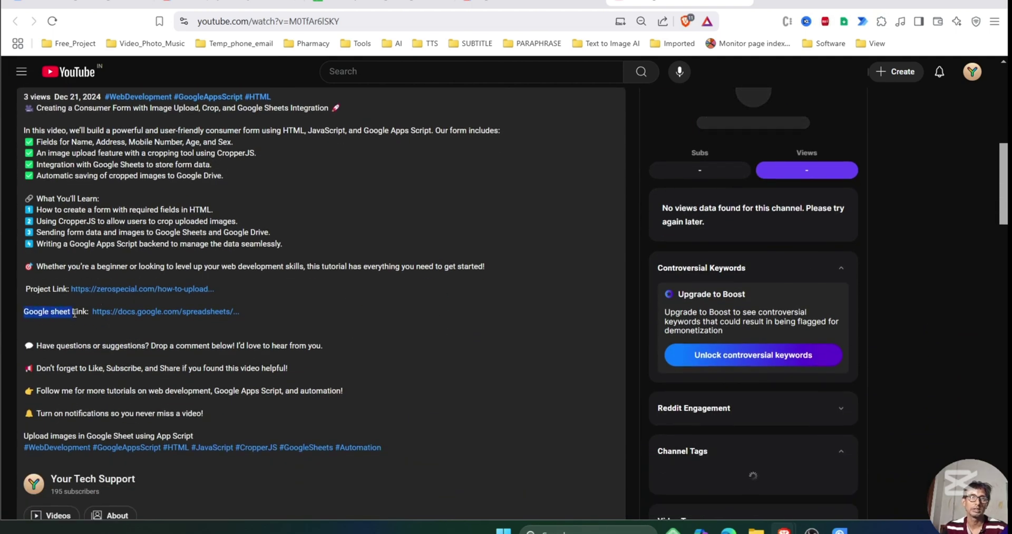
pyautogui.click(142, 312)
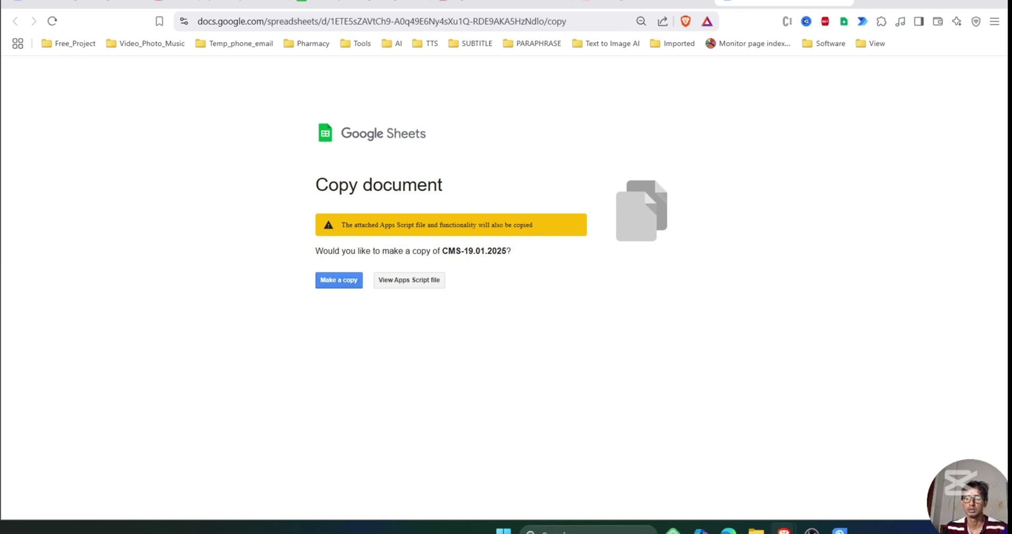
# Make a copy of CMS-19.01.2025 and review the Users sheet's Allowed Pages column.
pyautogui.click(328, 275)
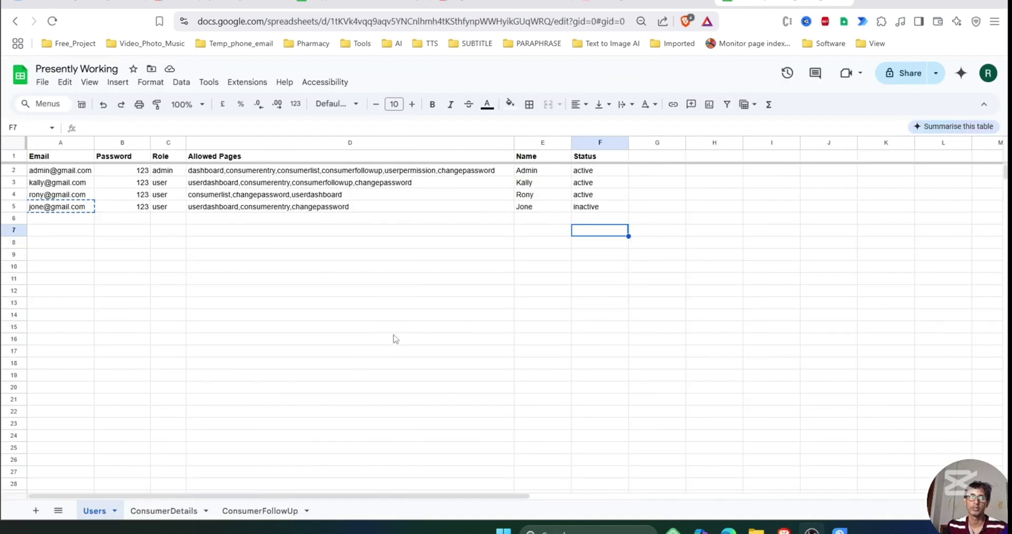
pyautogui.click(123, 460)
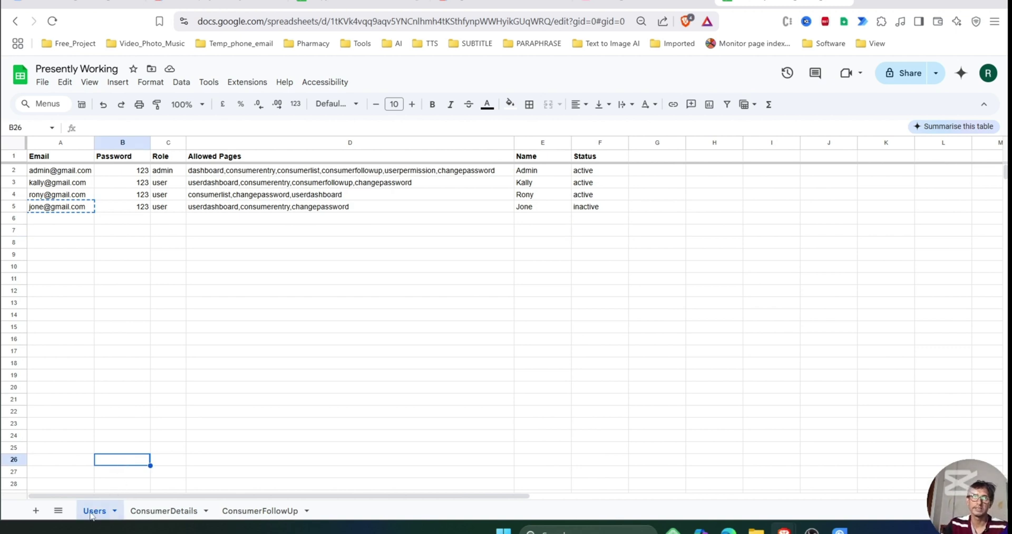
pyautogui.click(190, 269)
pyautogui.keyDown('shift'); pyautogui.click(248, 185); pyautogui.keyUp('shift')
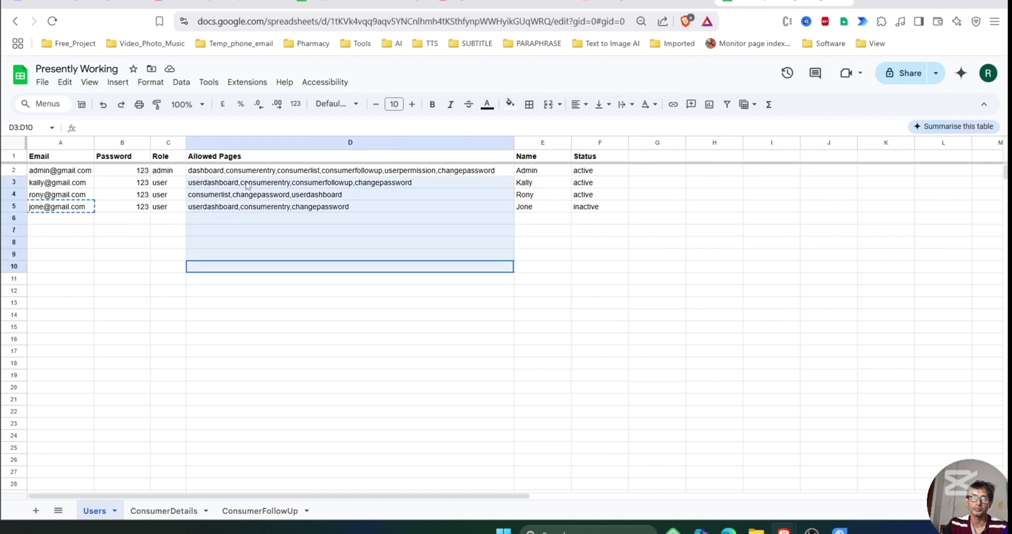
pyautogui.click(270, 305)
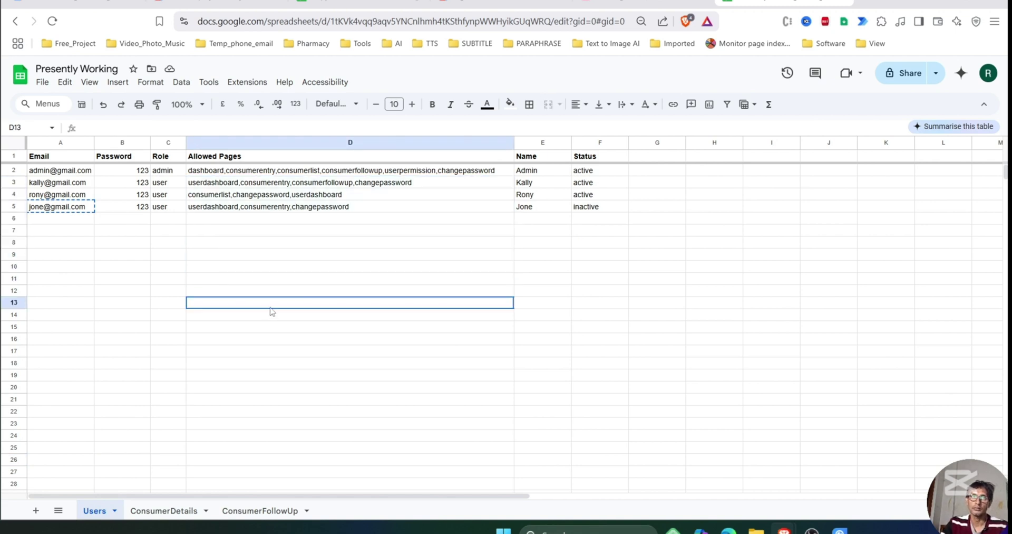
pyautogui.click(252, 83)
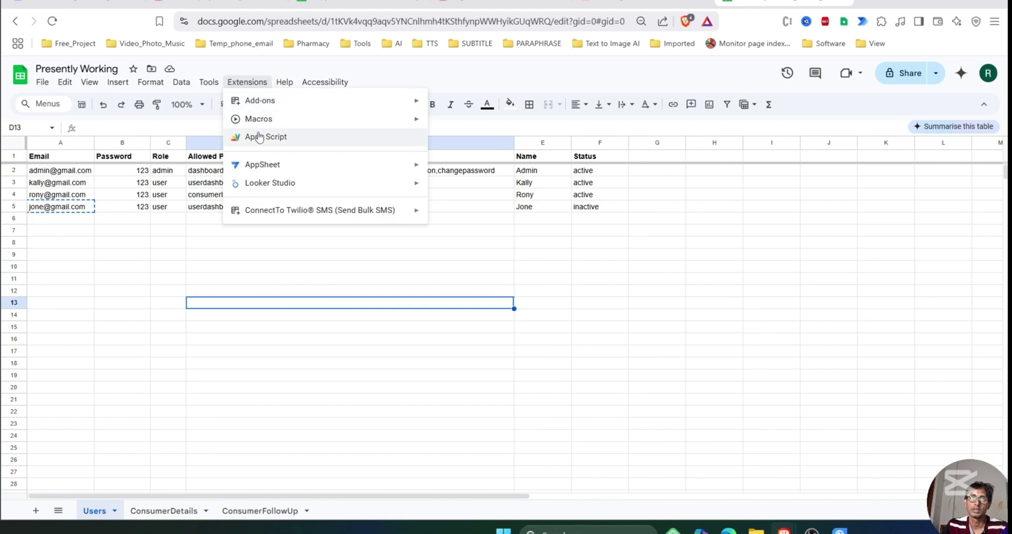
# Open the spreadsheet's Apps Script project and review Customer.gs and Maincode.gs's doGet code.
pyautogui.click(258, 136)
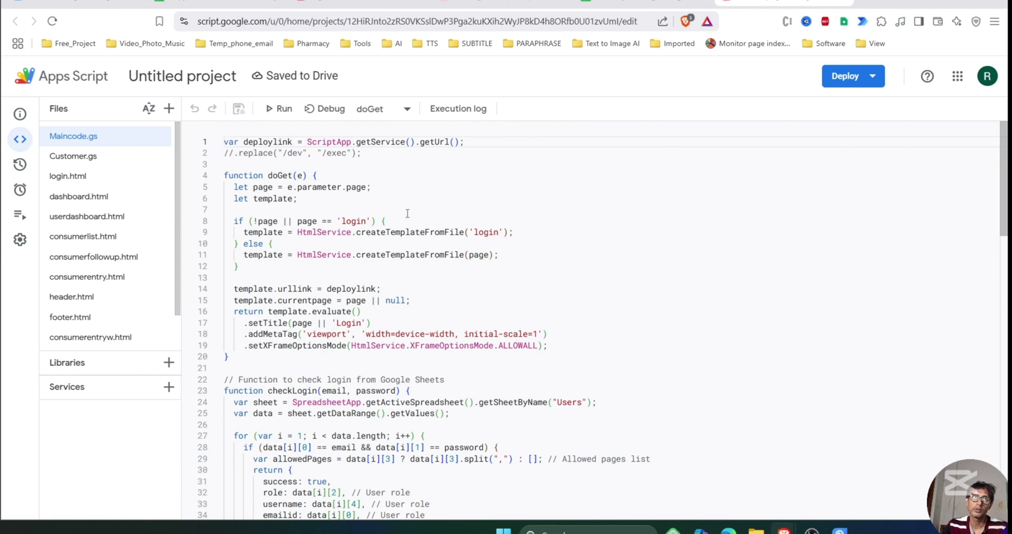
pyautogui.click(103, 158)
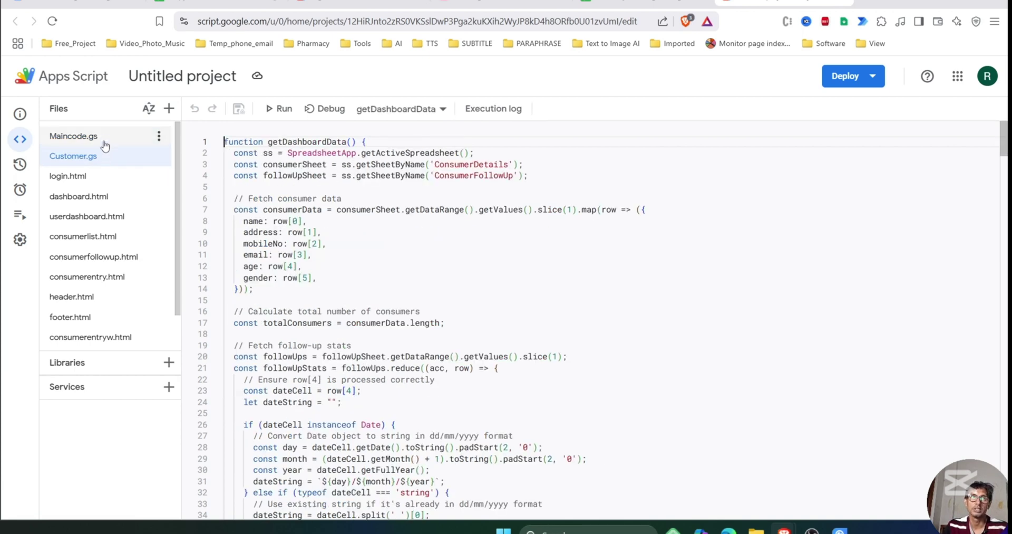
pyautogui.click(115, 144)
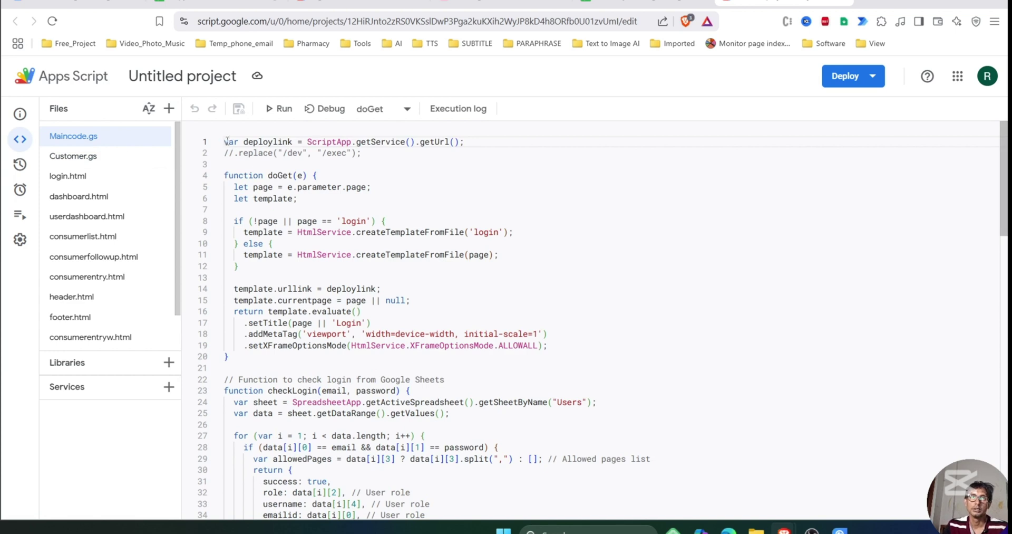
pyautogui.moveTo(225, 142); pyautogui.dragTo(537, 214)
pyautogui.click(548, 211)
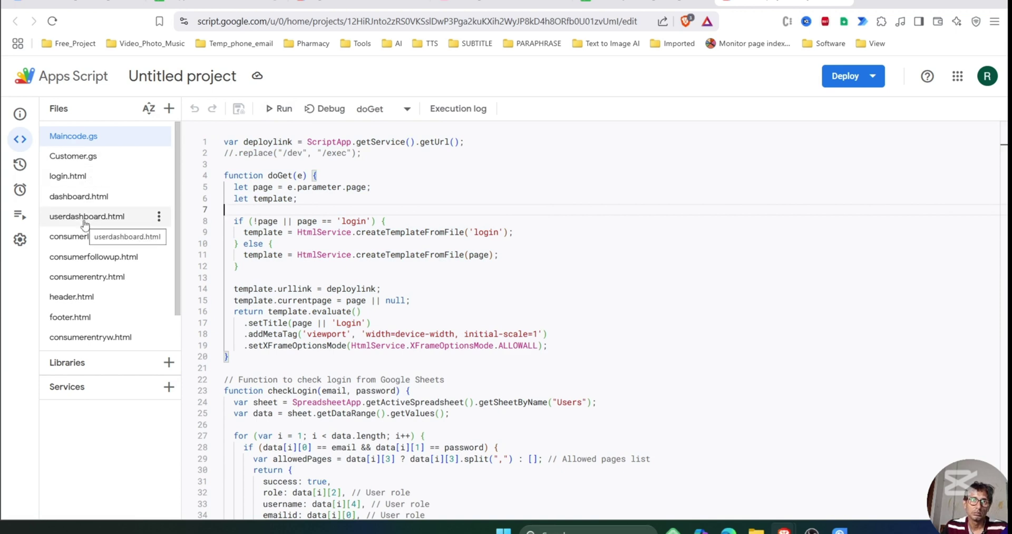
pyautogui.scroll(-2, 117, 306)
pyautogui.scroll(2, 126, 264)
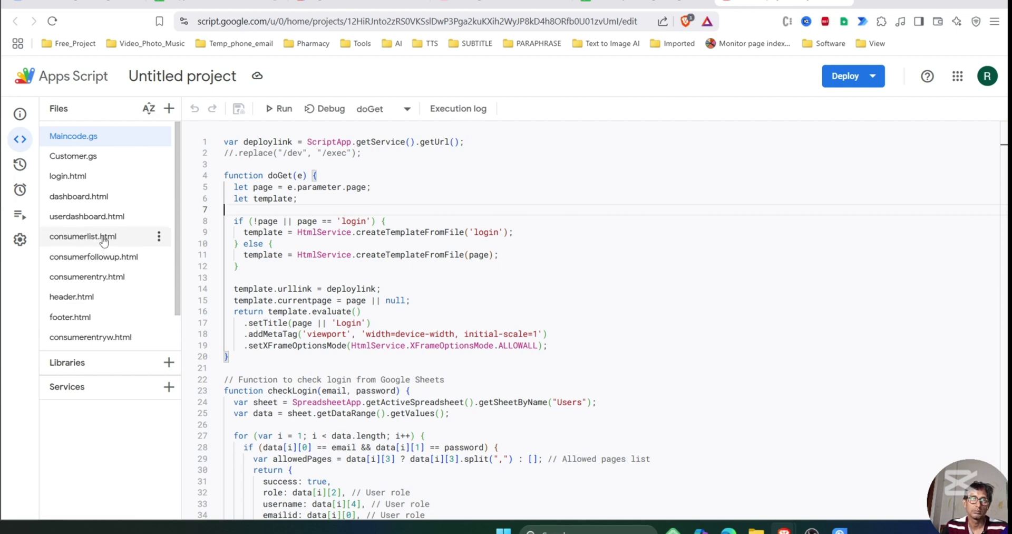
# View consumerlist, consumerfollowup, consumerentry, userpermission and changepassword HTML files, then consumerentryw.html's options.
pyautogui.click(83, 236)
pyautogui.click(93, 261)
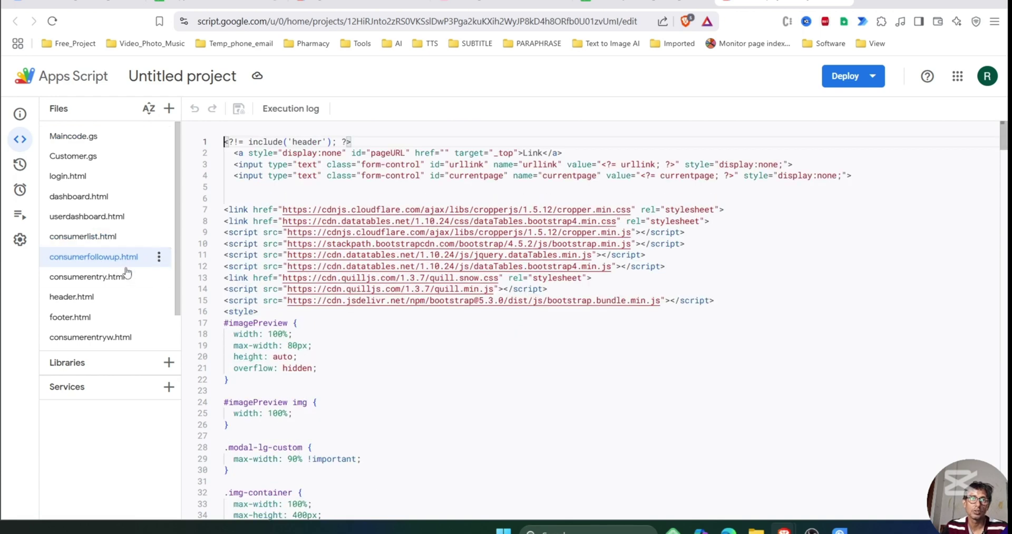
pyautogui.click(109, 281)
pyautogui.scroll(-2, 110, 281)
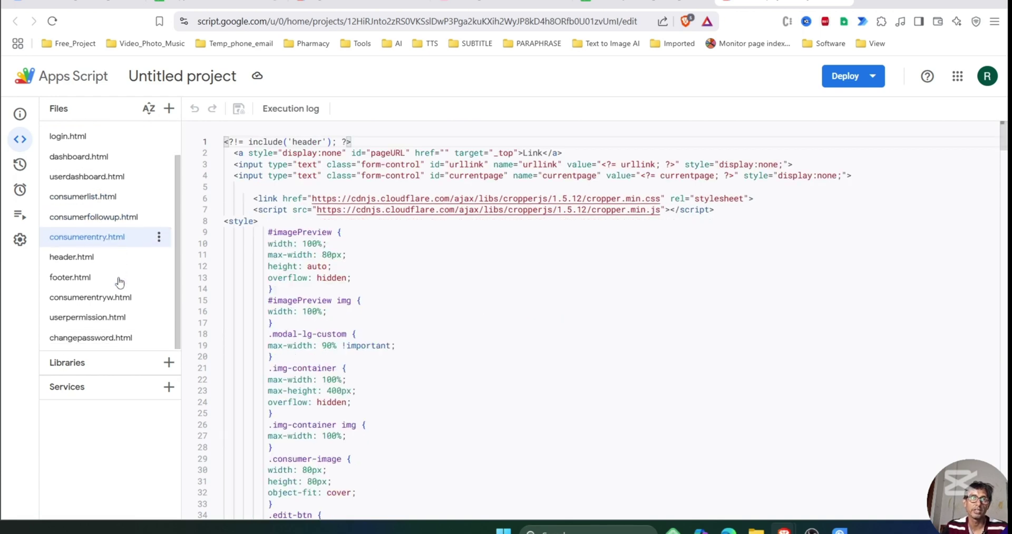
pyautogui.click(96, 319)
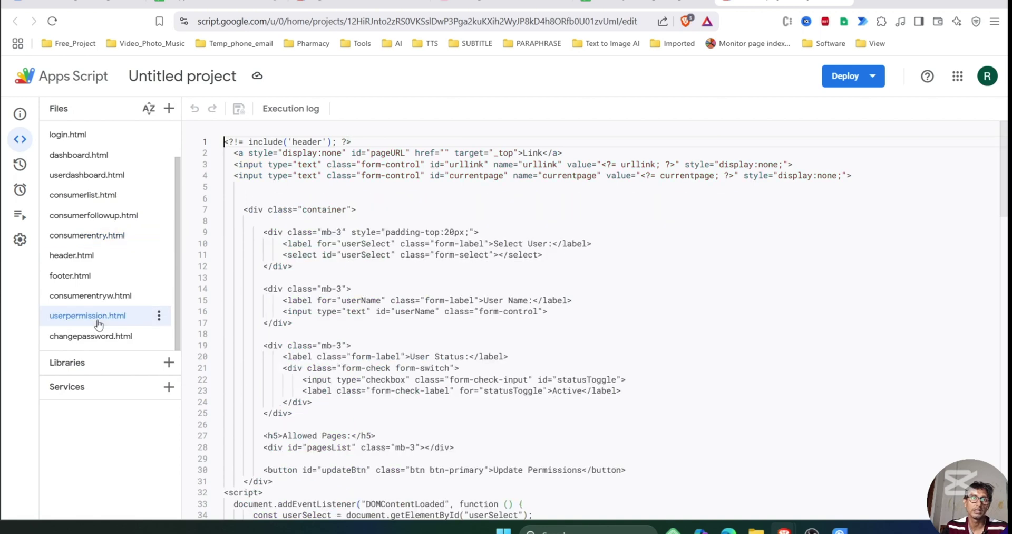
pyautogui.click(121, 338)
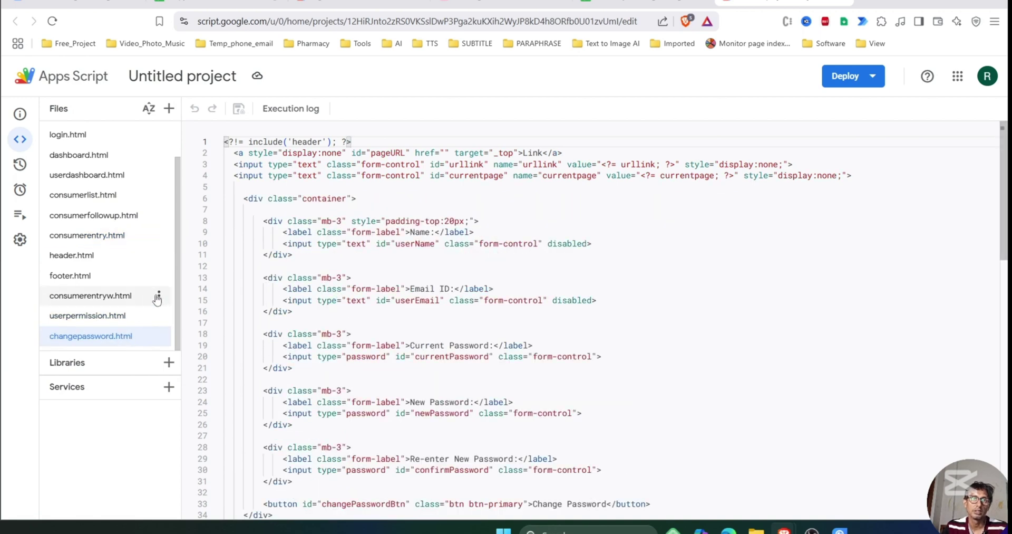
pyautogui.click(158, 295)
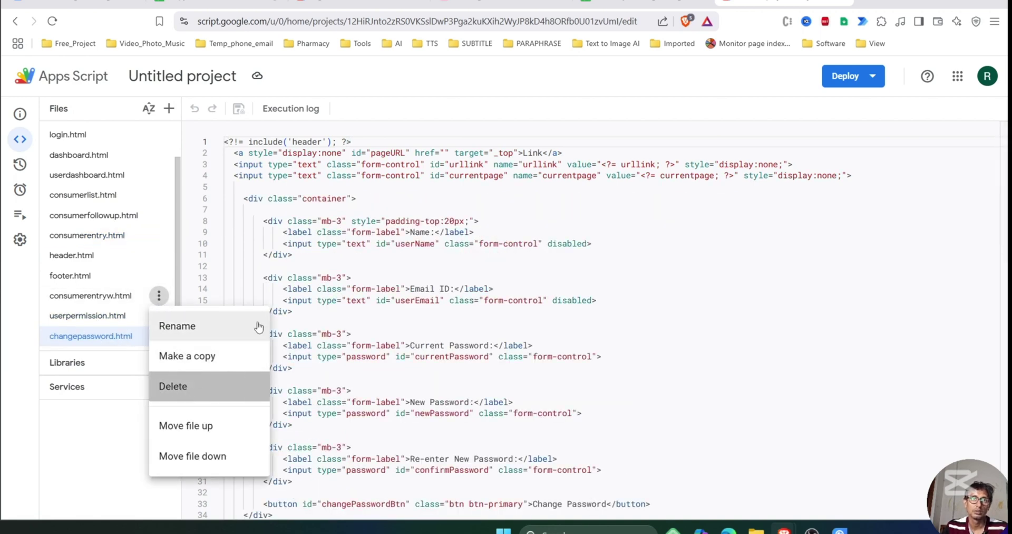
# Delete consumerentryw.html from the project, then review header.html, footer.html and Customer.gs.
pyautogui.click(182, 388)
pyautogui.click(637, 315)
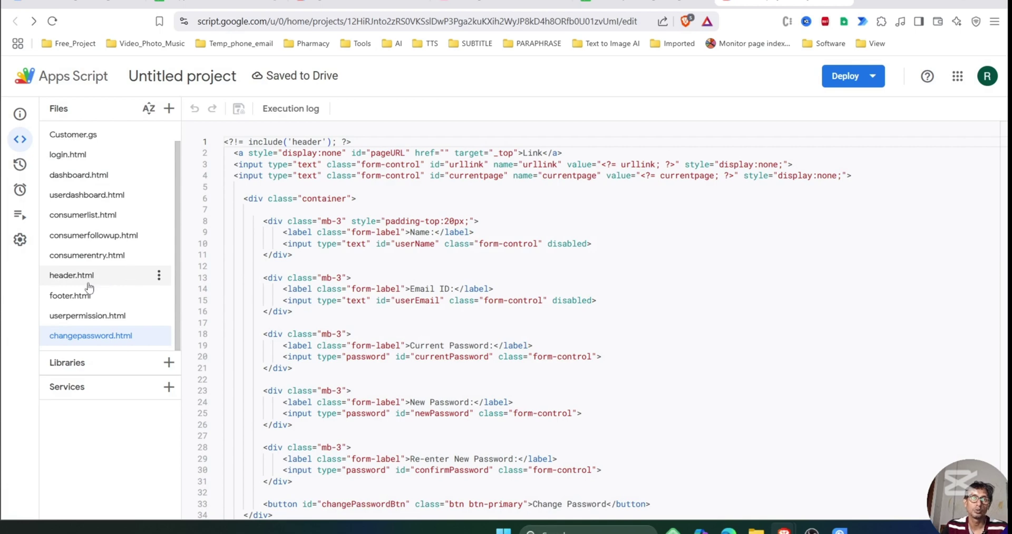
pyautogui.click(100, 281)
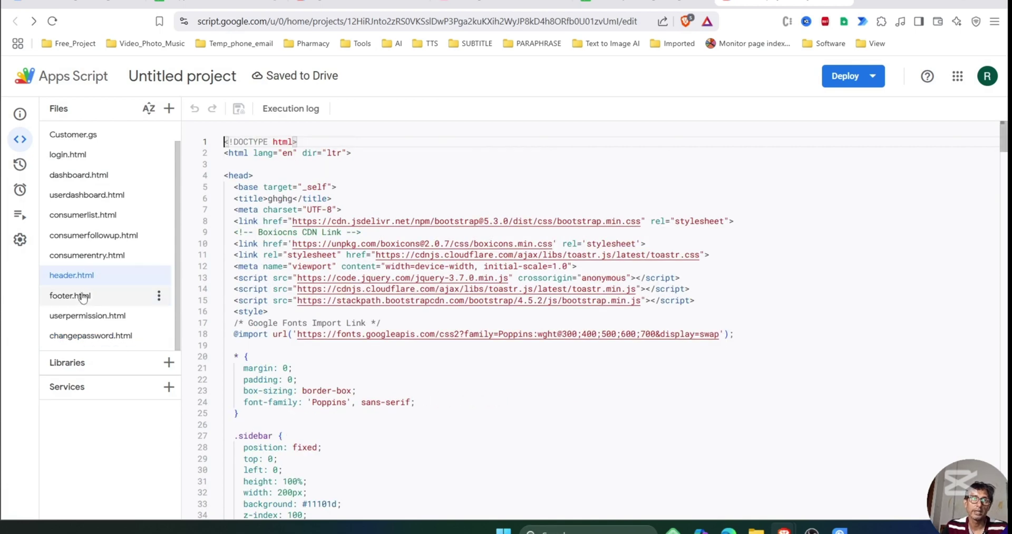
pyautogui.click(81, 296)
pyautogui.click(85, 275)
pyautogui.click(81, 295)
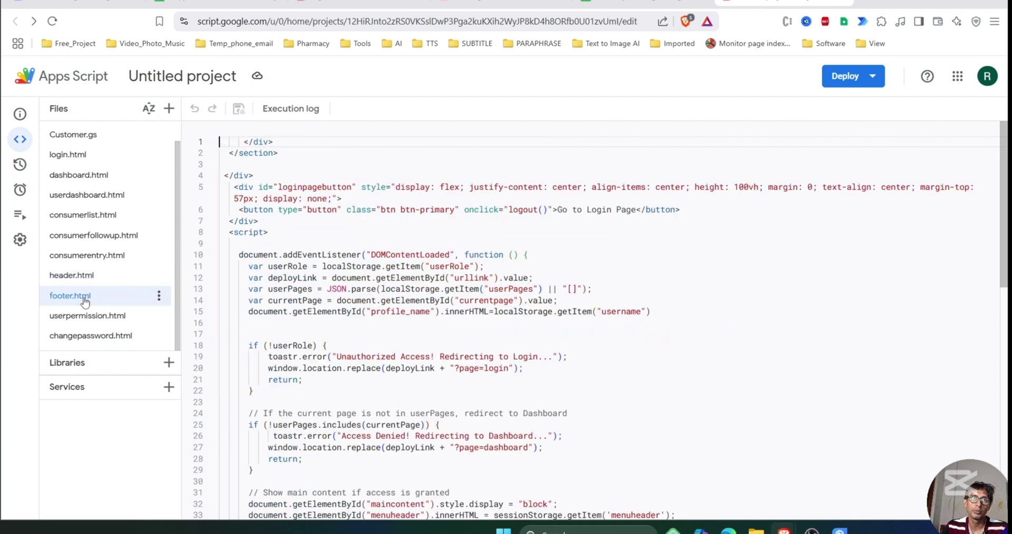
pyautogui.click(100, 138)
pyautogui.scroll(1, 100, 140)
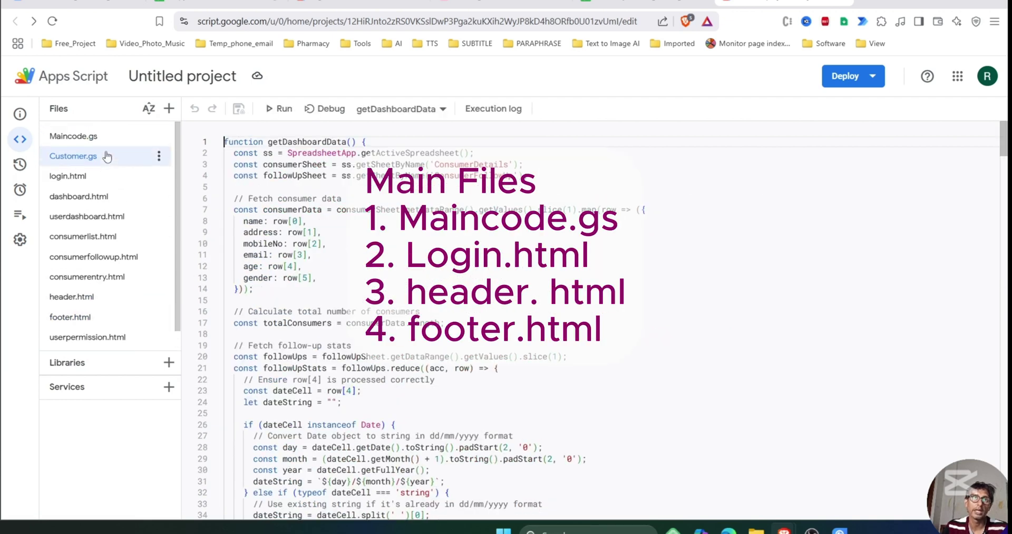
# View Maincode.gs, then login.html with its Bootstrap, Toastr and jQuery includes.
pyautogui.click(109, 138)
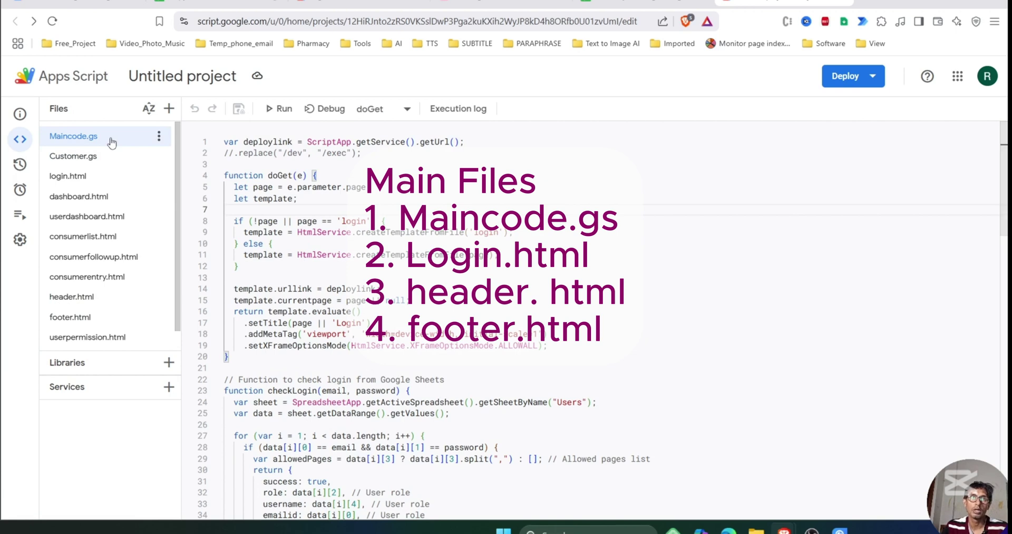
pyautogui.click(80, 180)
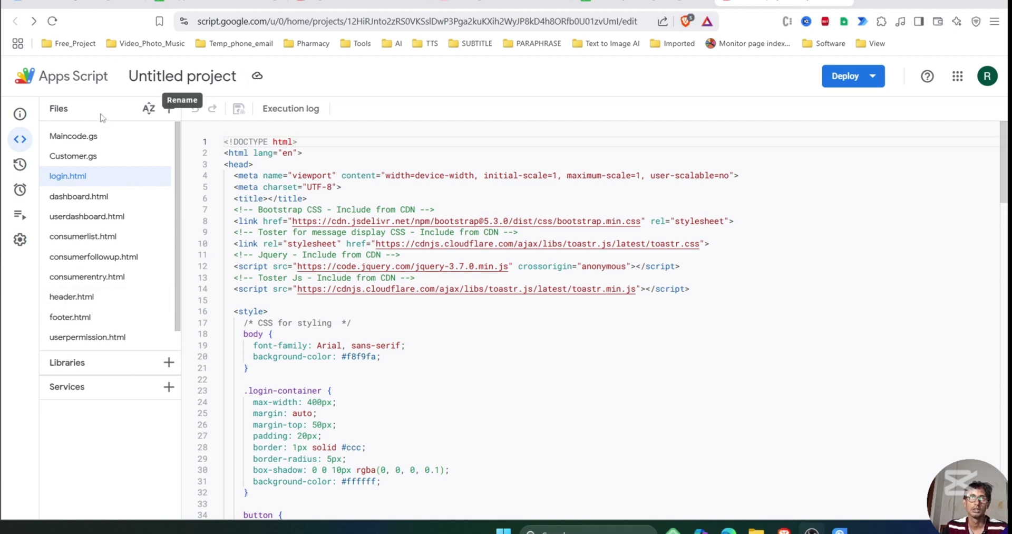
# Create report.html, delete its default template, and select dashboard.html's header include lines 1–4.
pyautogui.click(170, 110)
pyautogui.press('Escape')
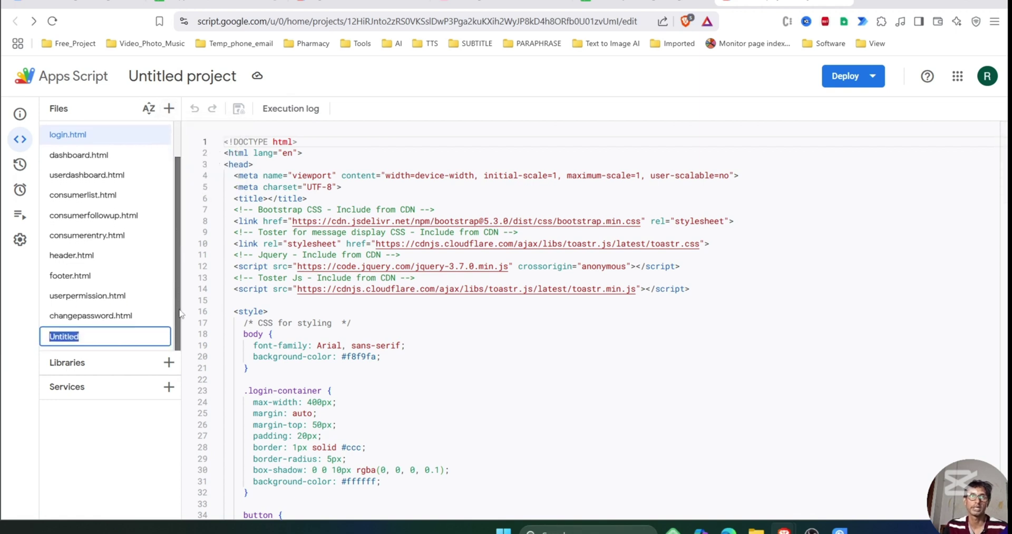
pyautogui.write('re')
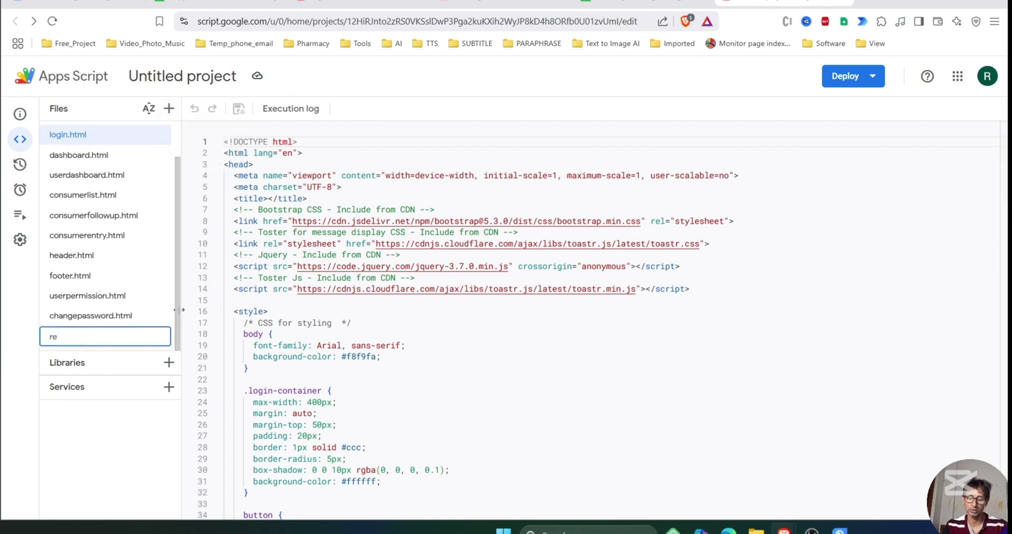
pyautogui.write('port')
pyautogui.press('Return')
pyautogui.moveTo(282, 250); pyautogui.dragTo(209, 139)
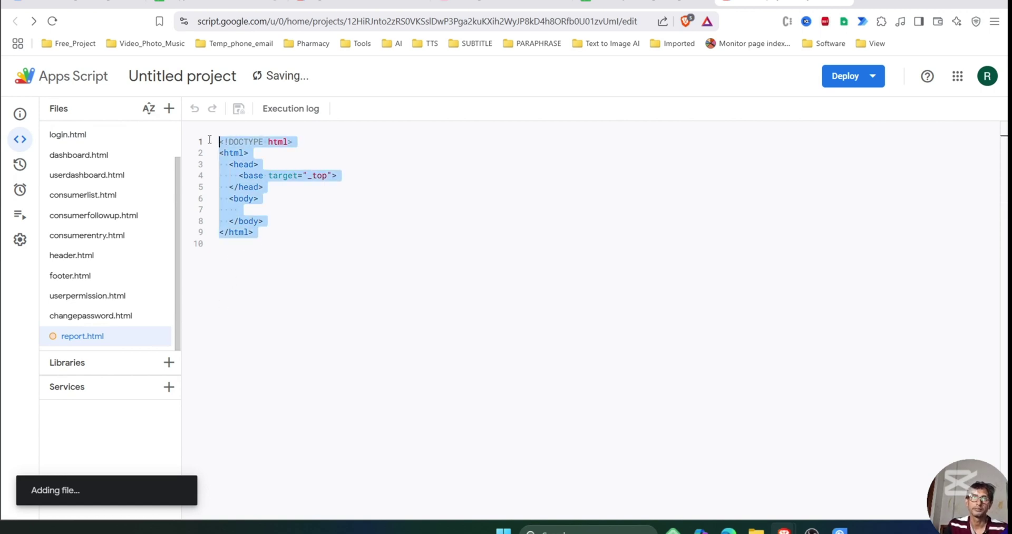
pyautogui.press('BackSpace')
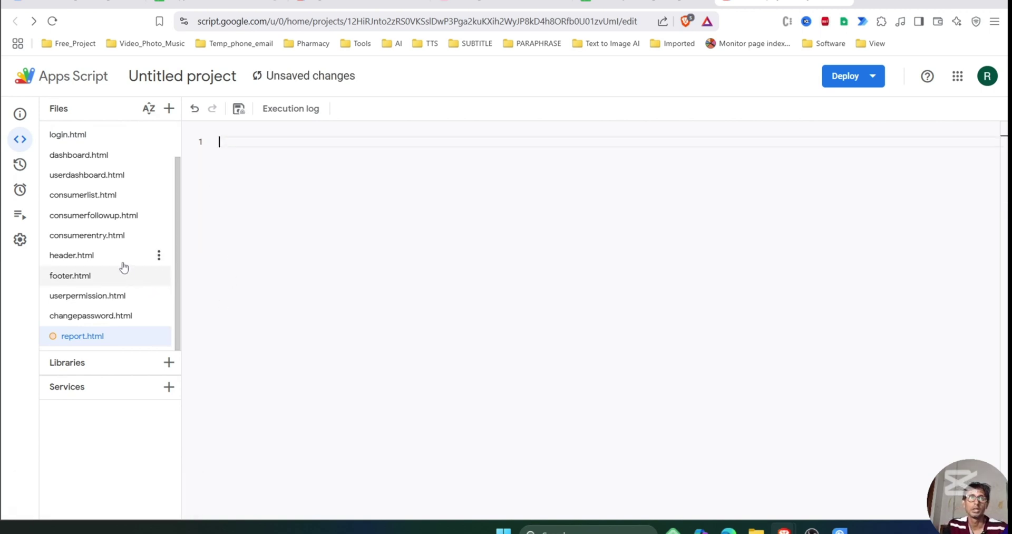
pyautogui.click(80, 155)
pyautogui.moveTo(853, 176); pyautogui.dragTo(169, 139)
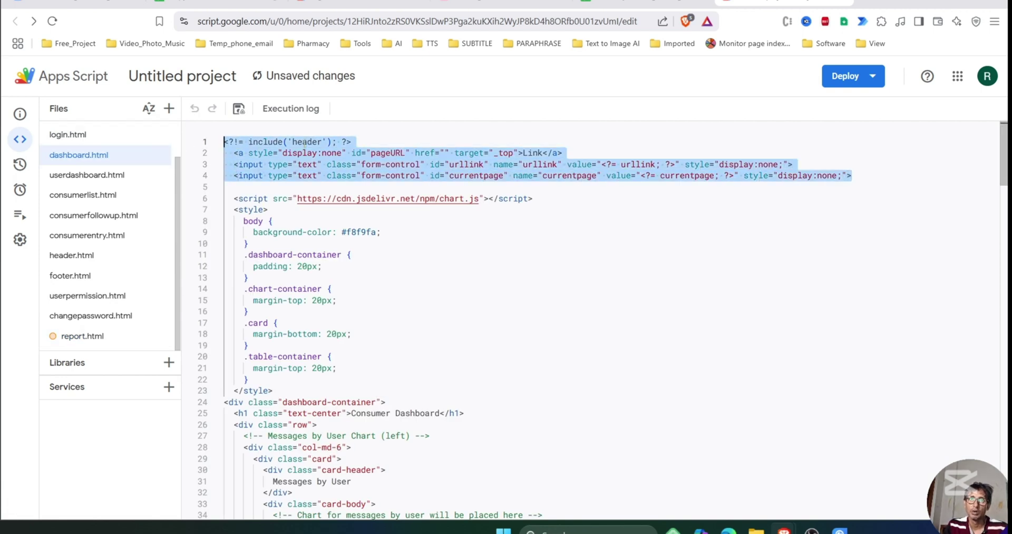
# Copy the header include block (lines 1–4) from dashboard.html into report.html.
pyautogui.moveTo(852, 175); pyautogui.dragTo(186, 142)
pyautogui.hotkey('ctrl', 'c')
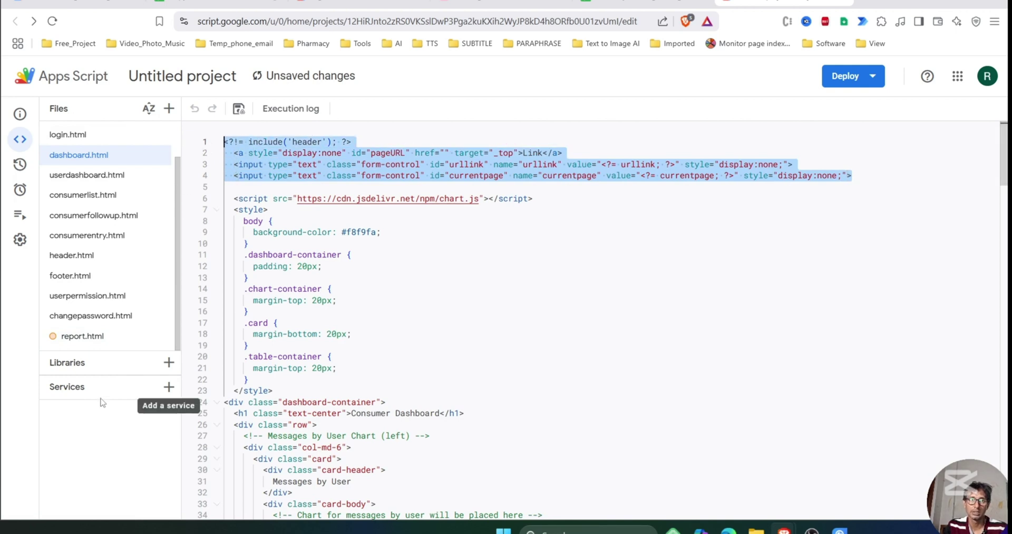
pyautogui.click(95, 336)
pyautogui.hotkey('ctrl', 'v')
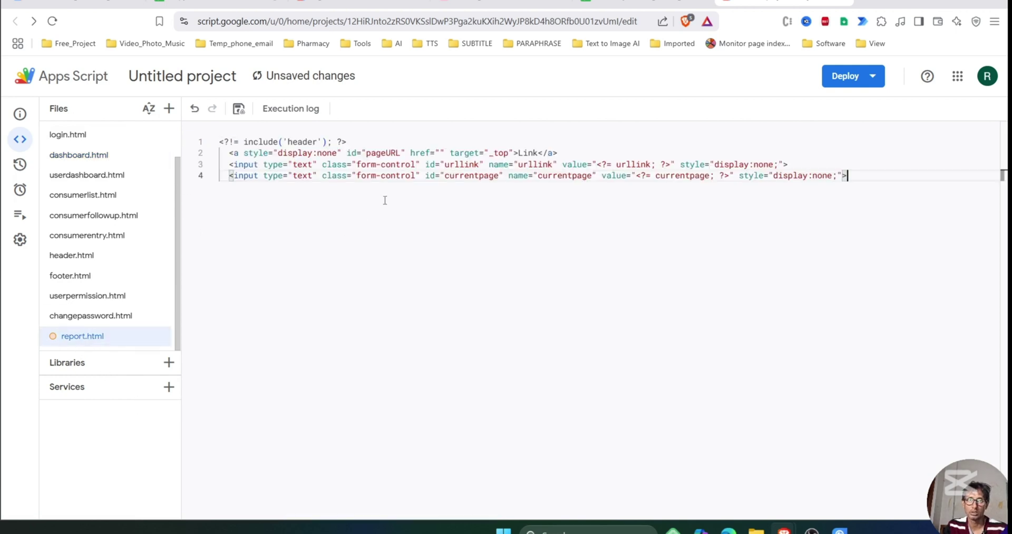
pyautogui.press('Return')
pyautogui.press('Return')
pyautogui.press('Return')
pyautogui.press('Return')
pyautogui.press('Return')
pyautogui.press('BackSpace')
# Copy dashboard.html's footer include line into report.html on line 9.
pyautogui.click(79, 155)
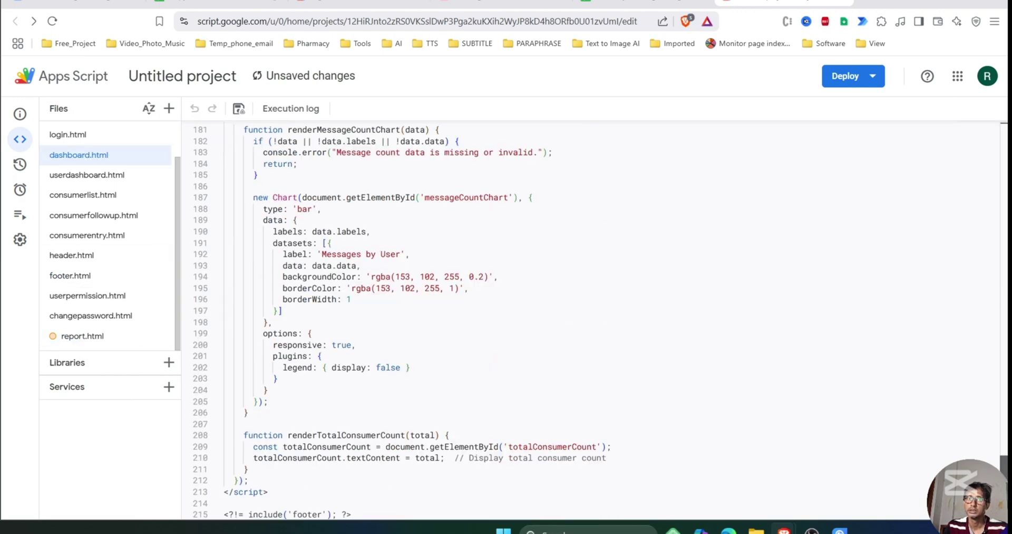
pyautogui.click(336, 514)
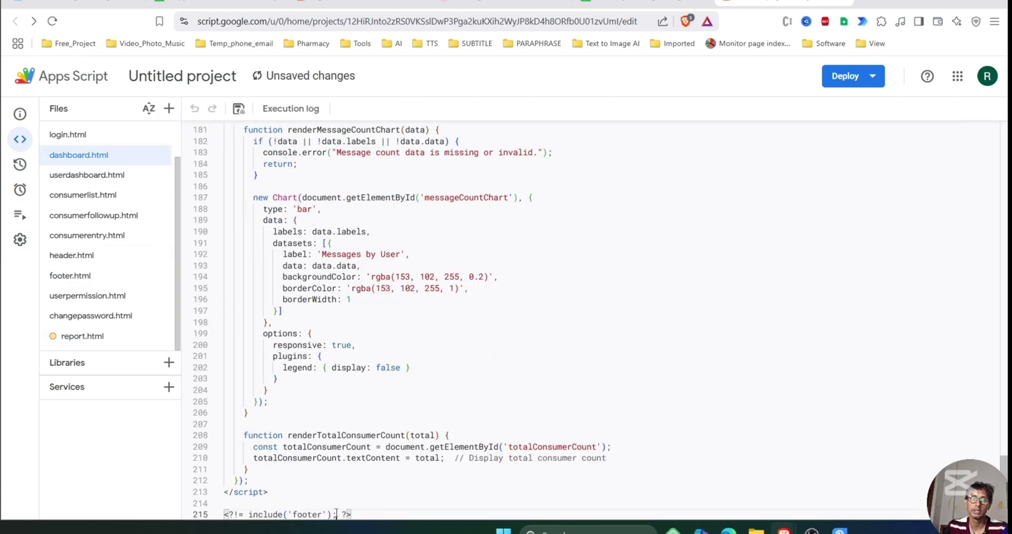
pyautogui.press('Return')
pyautogui.press('Return')
pyautogui.press('Return')
pyautogui.press('Return')
pyautogui.press('Return')
pyautogui.press('Return')
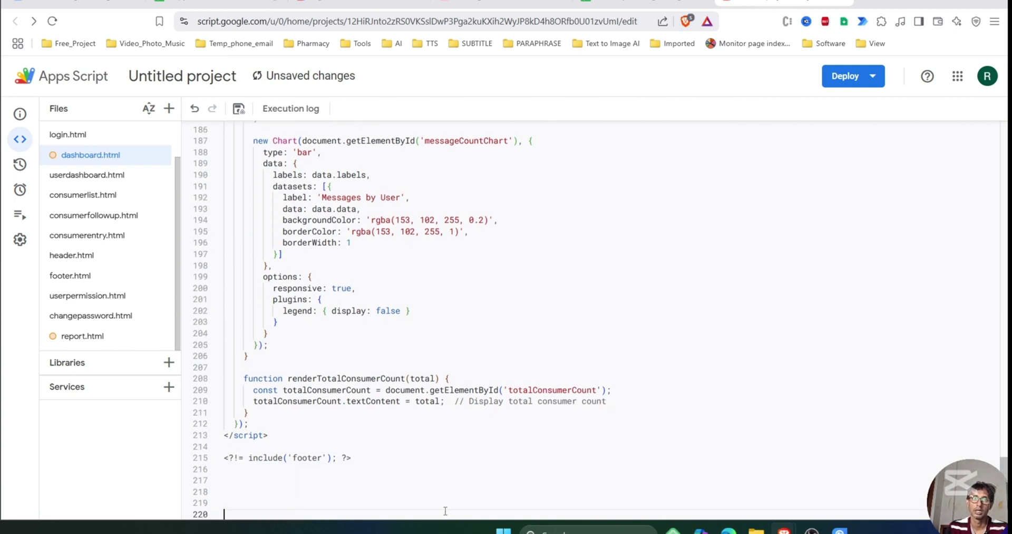
pyautogui.moveTo(371, 446); pyautogui.dragTo(206, 446)
pyautogui.hotkey('ctrl', 'c')
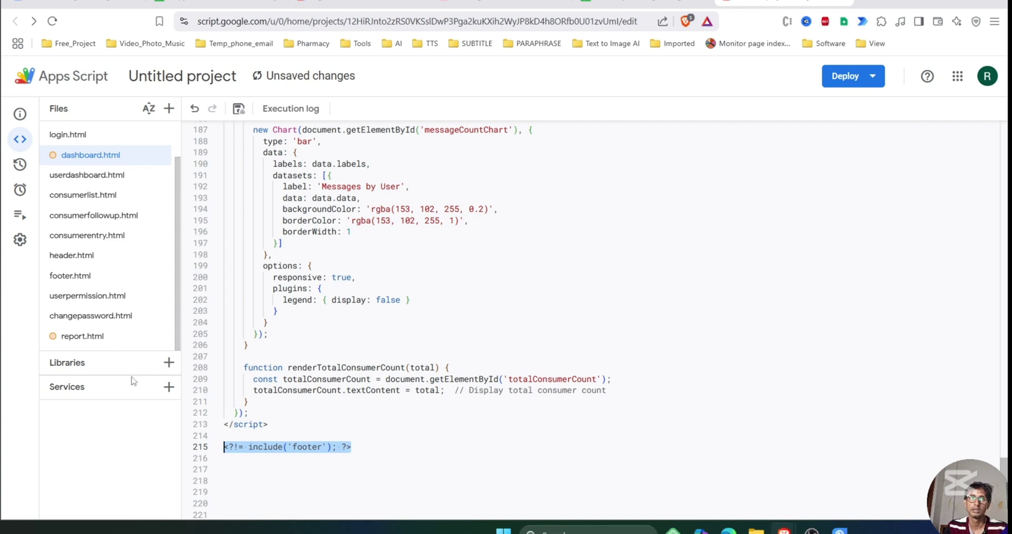
pyautogui.click(83, 335)
pyautogui.hotkey('ctrl', 'v')
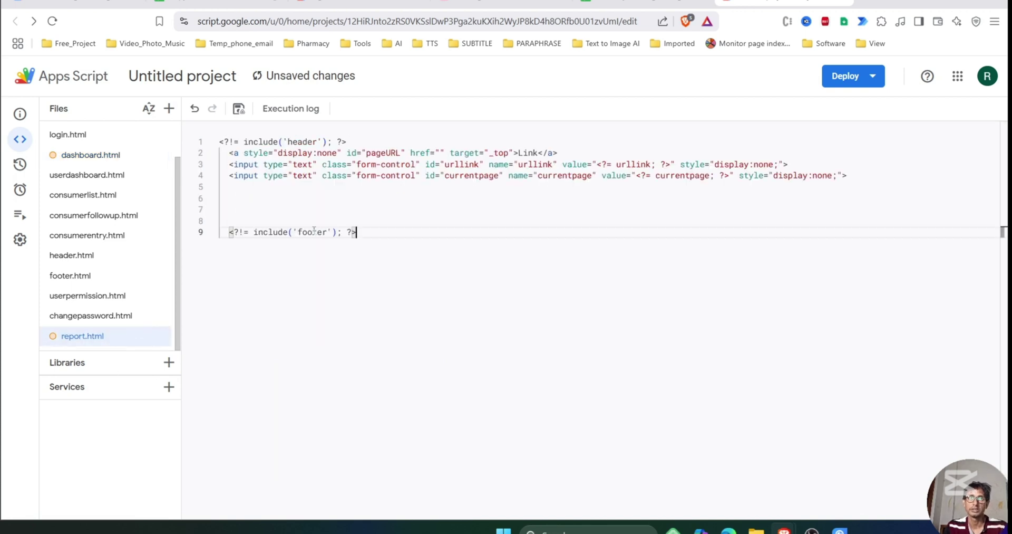
# Add a div reading 'This is report page' on line 6 of report.html.
pyautogui.moveTo(373, 236); pyautogui.dragTo(209, 122)
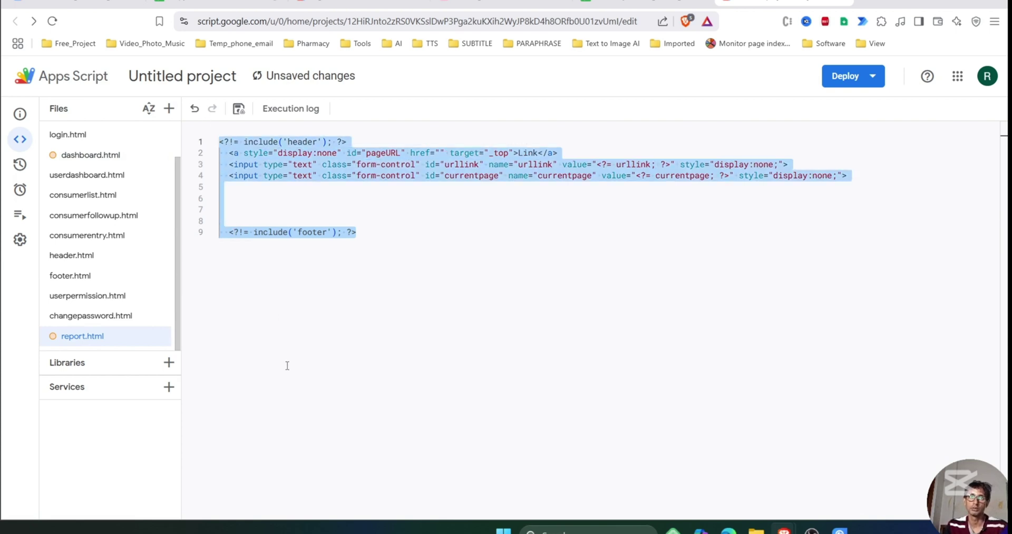
pyautogui.click(249, 224)
pyautogui.click(248, 202)
pyautogui.write('<')
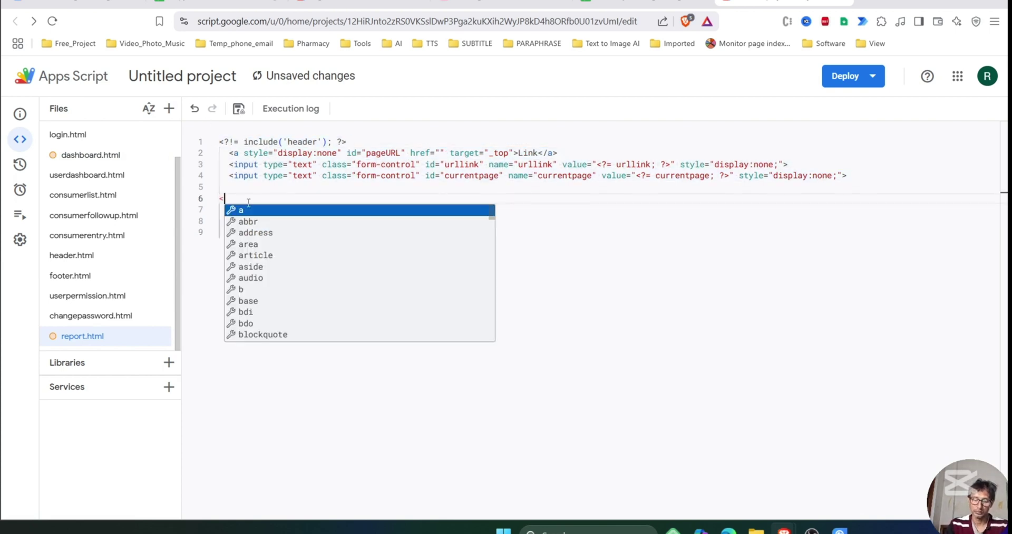
pyautogui.write('d')
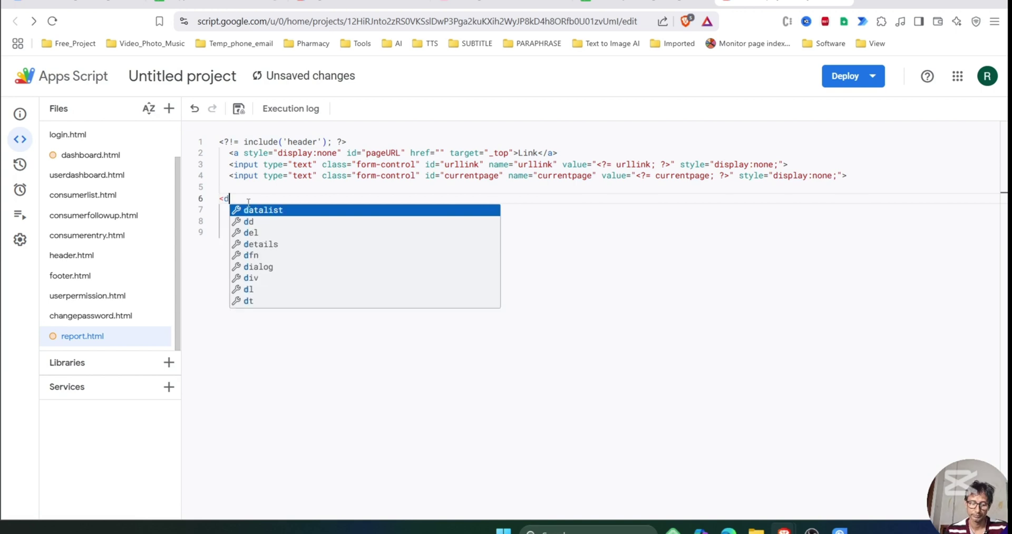
pyautogui.write('ibv')
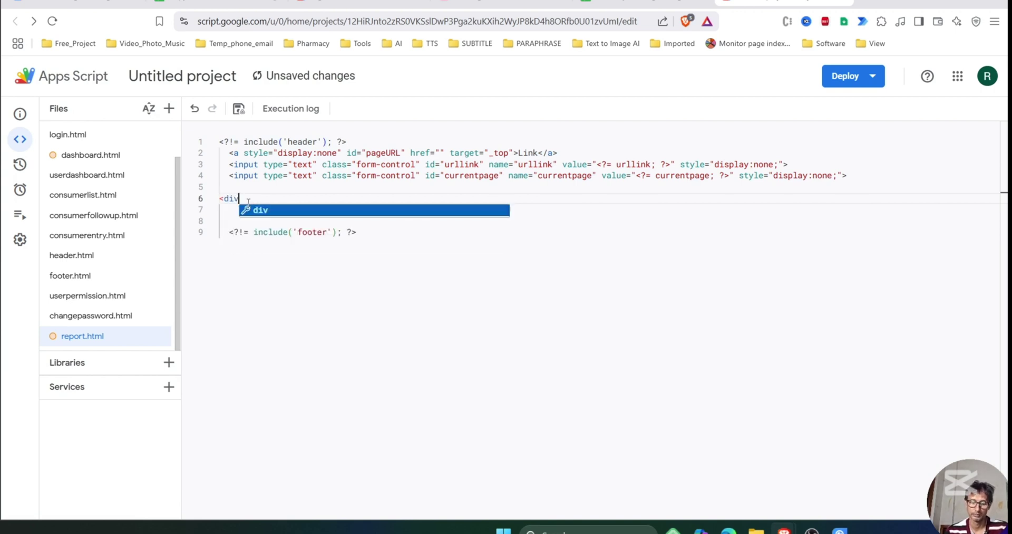
pyautogui.write('> Th')
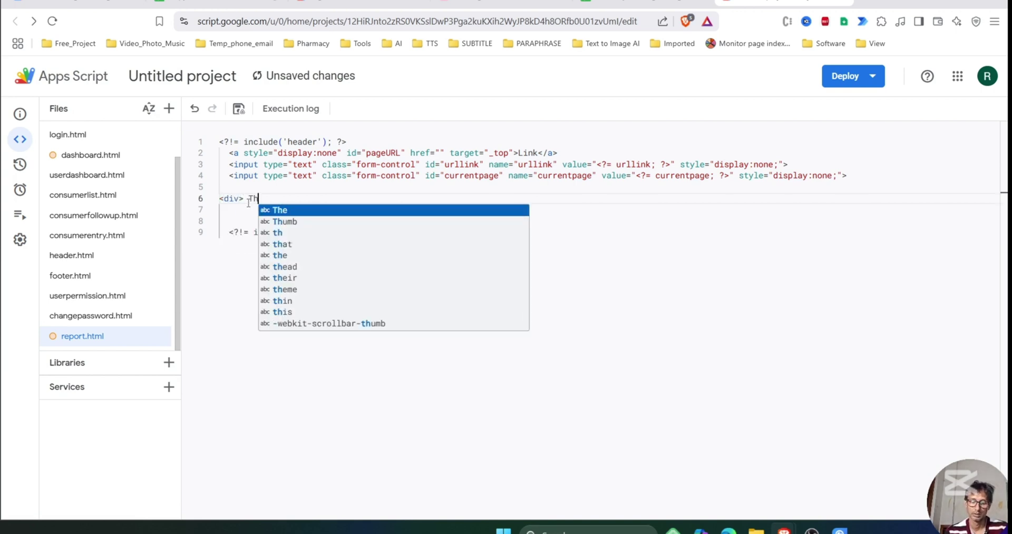
pyautogui.write('is is report ')
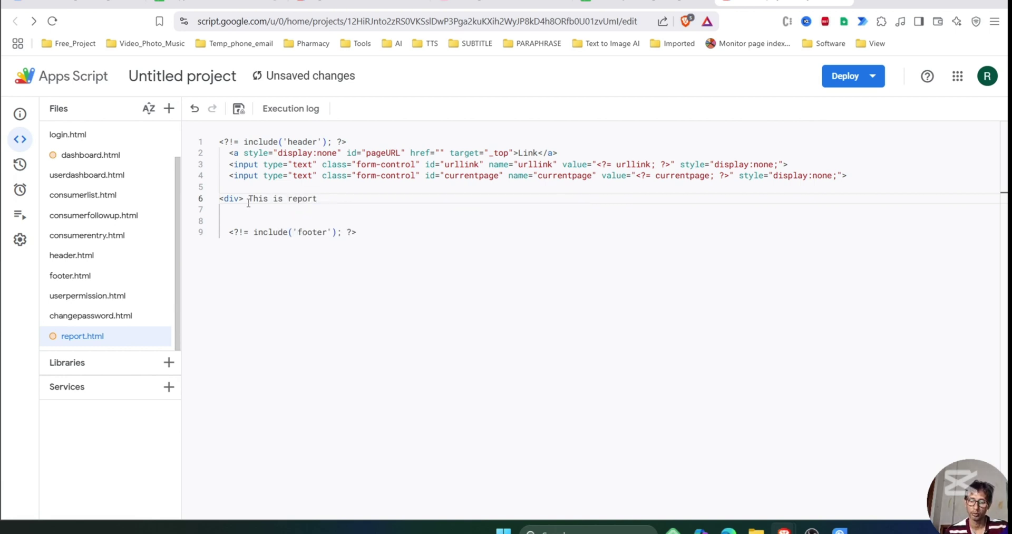
pyautogui.write('page')
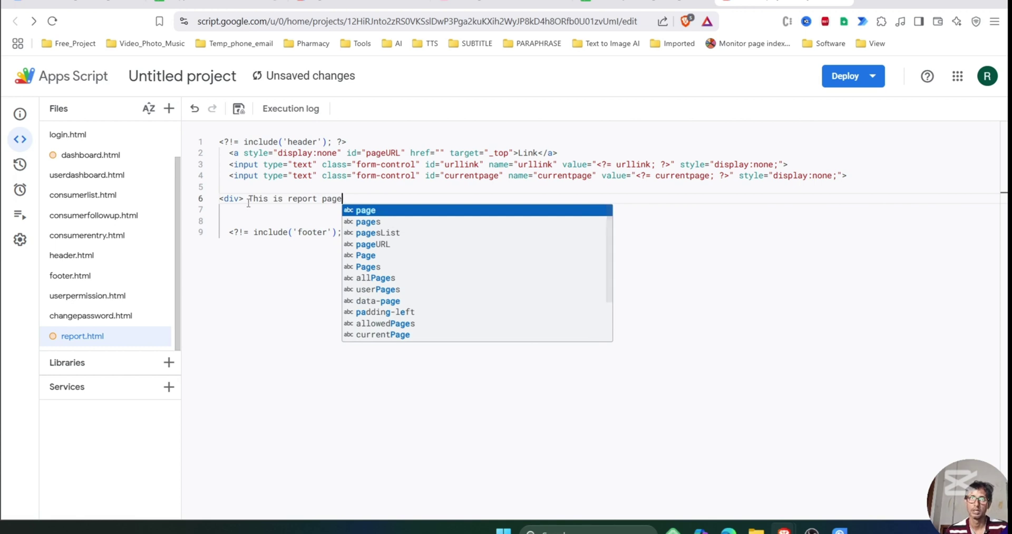